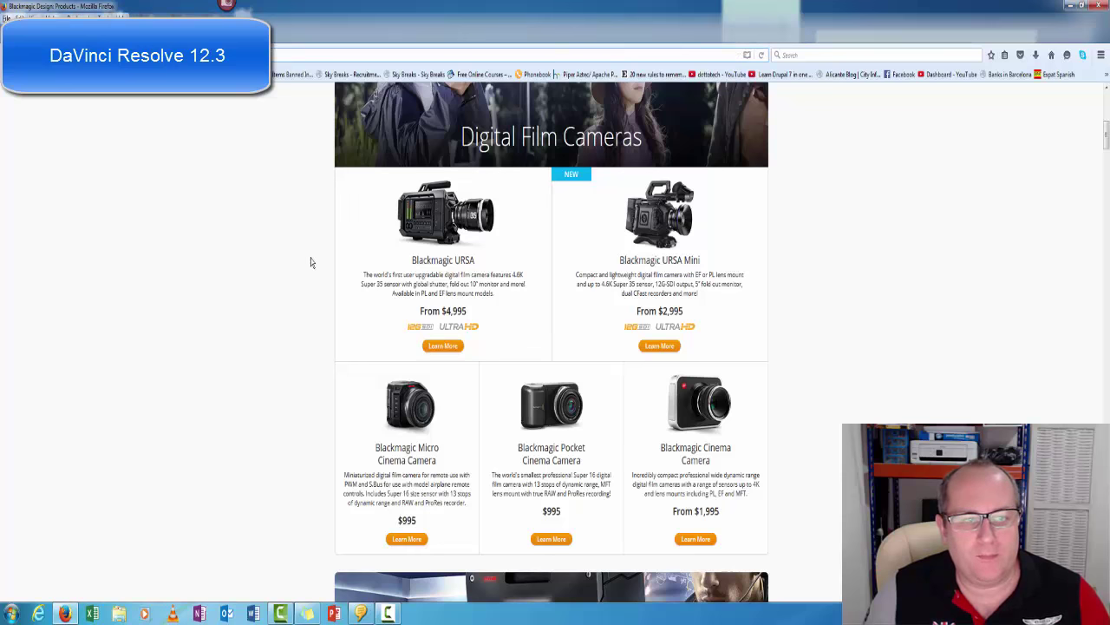
# Scroll the Blackmagic products listing to Editing and Color Correction and open the DaVinci Resolve 12 page.
pyautogui.scroll(3, 282, 243)
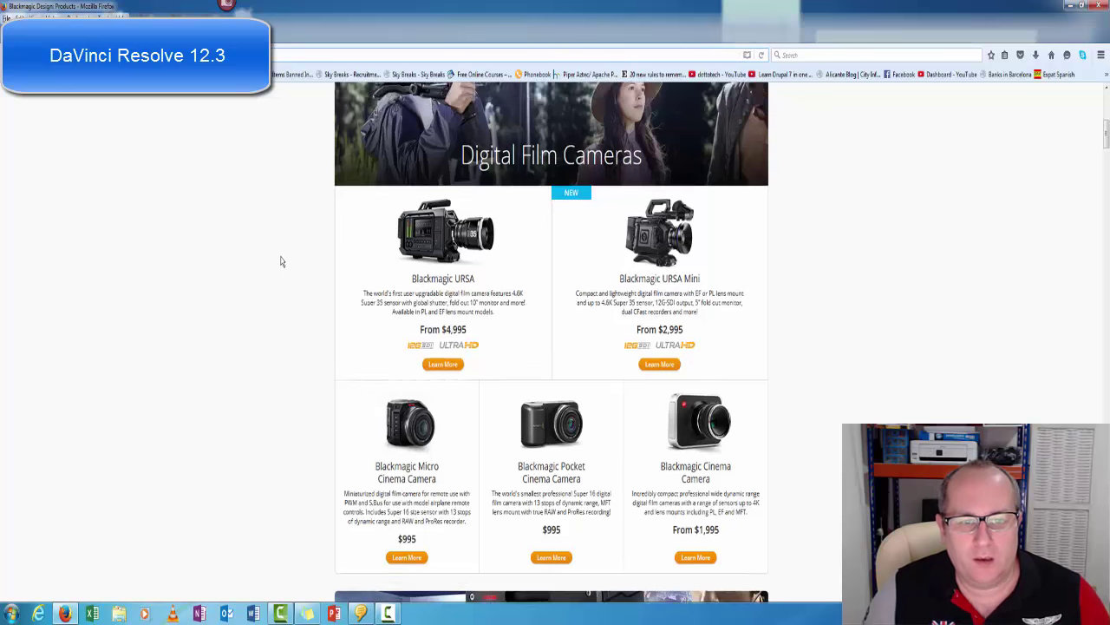
pyautogui.scroll(-5, 304, 249)
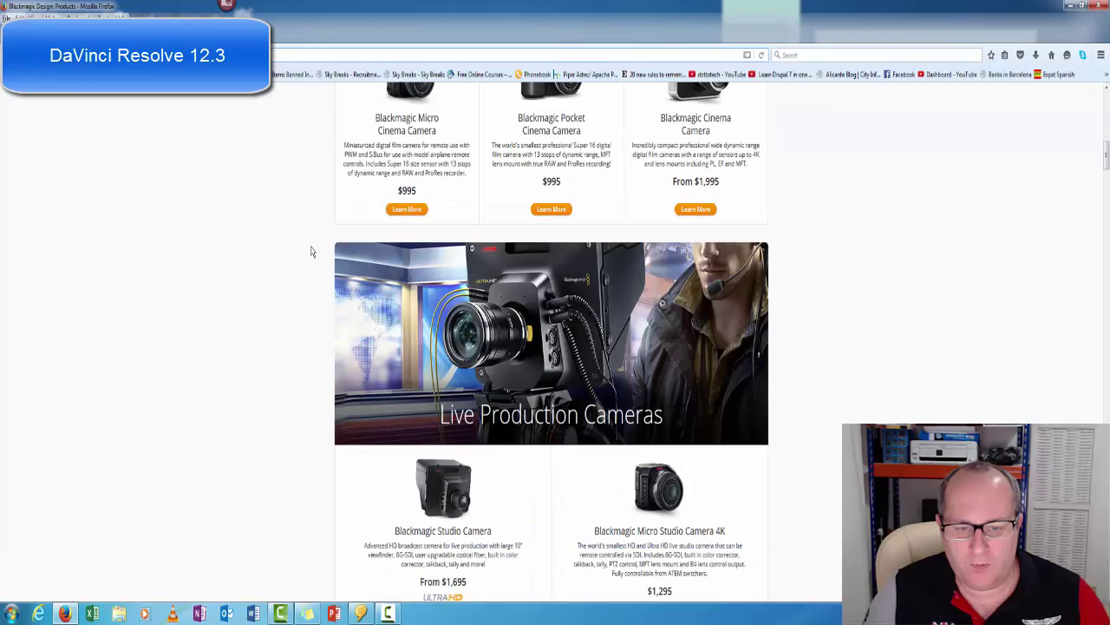
pyautogui.scroll(-5, 312, 253)
pyautogui.scroll(-5, 312, 254)
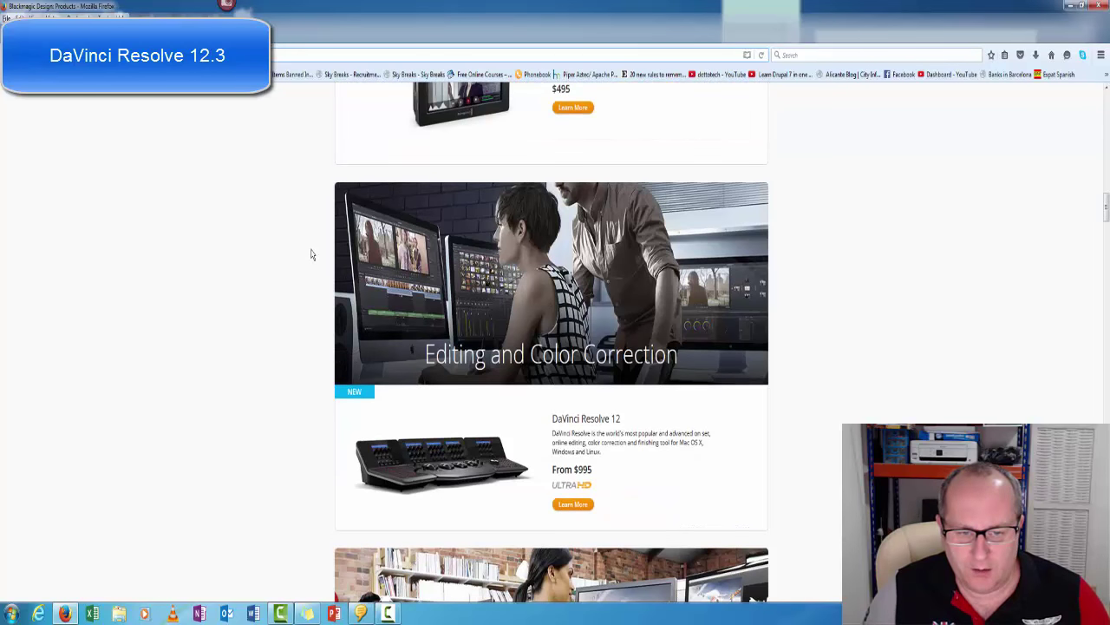
pyautogui.scroll(-2, 312, 253)
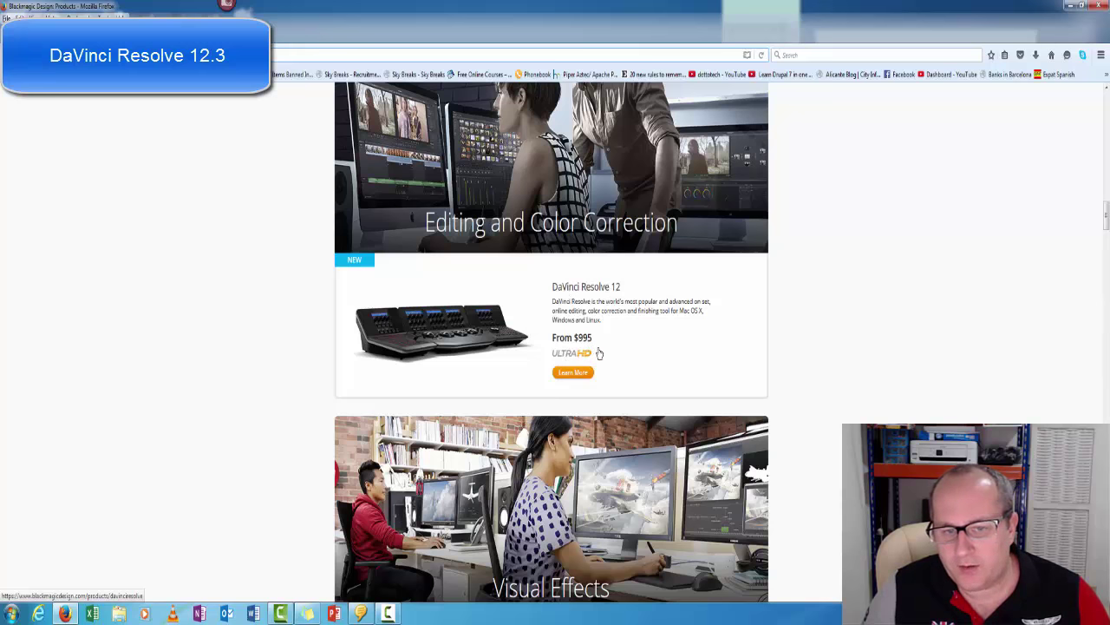
pyautogui.click(584, 374)
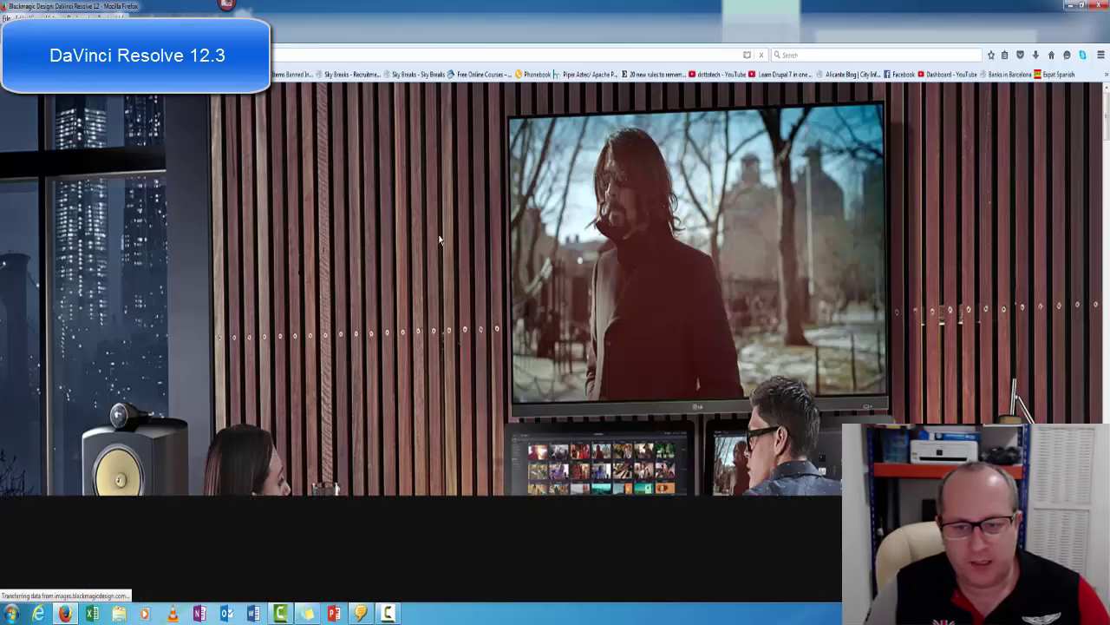
# Scroll down the DaVinci Resolve 12 page to 'Start working with DaVinci Resolve Today', showing the free and $995 Studio editions.
pyautogui.scroll(-3, 589, 338)
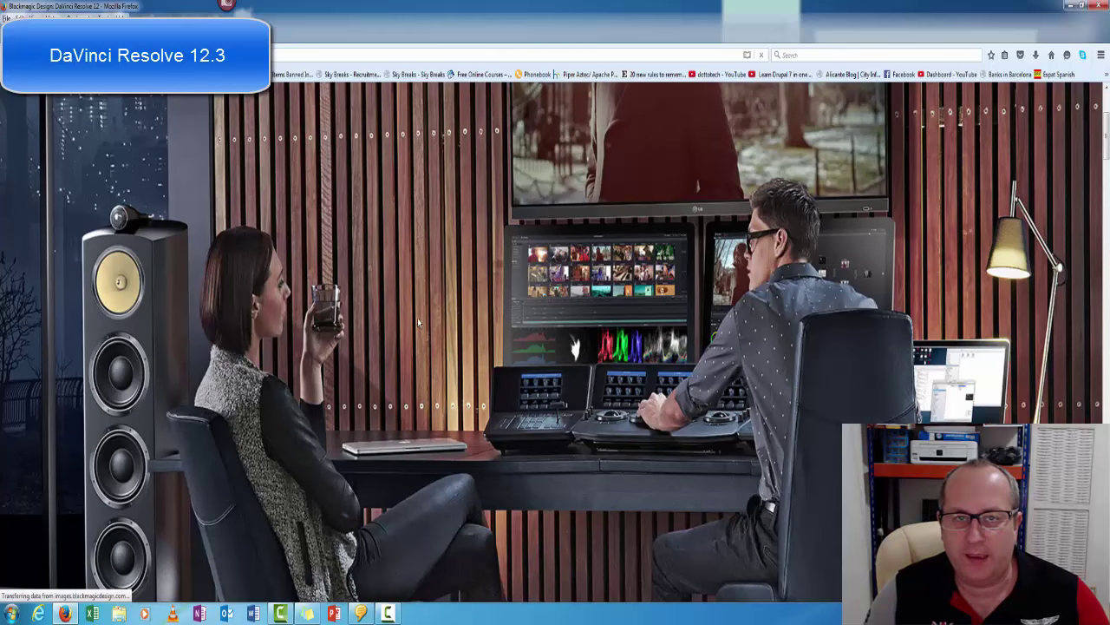
pyautogui.scroll(-2, 417, 317)
pyautogui.scroll(-6, 413, 301)
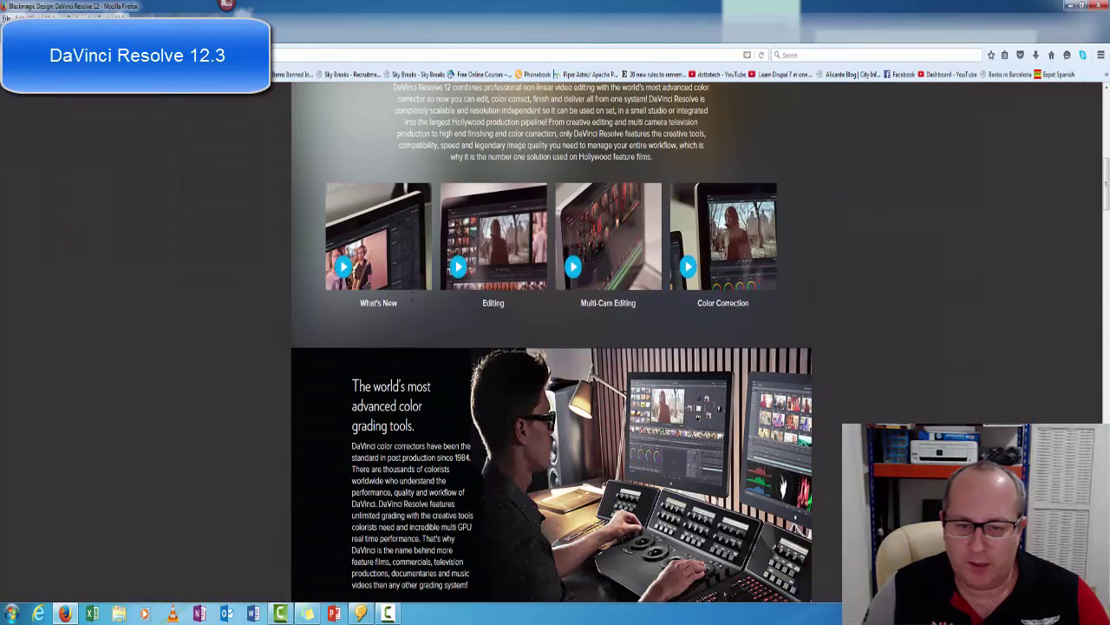
pyautogui.scroll(-1, 242, 267)
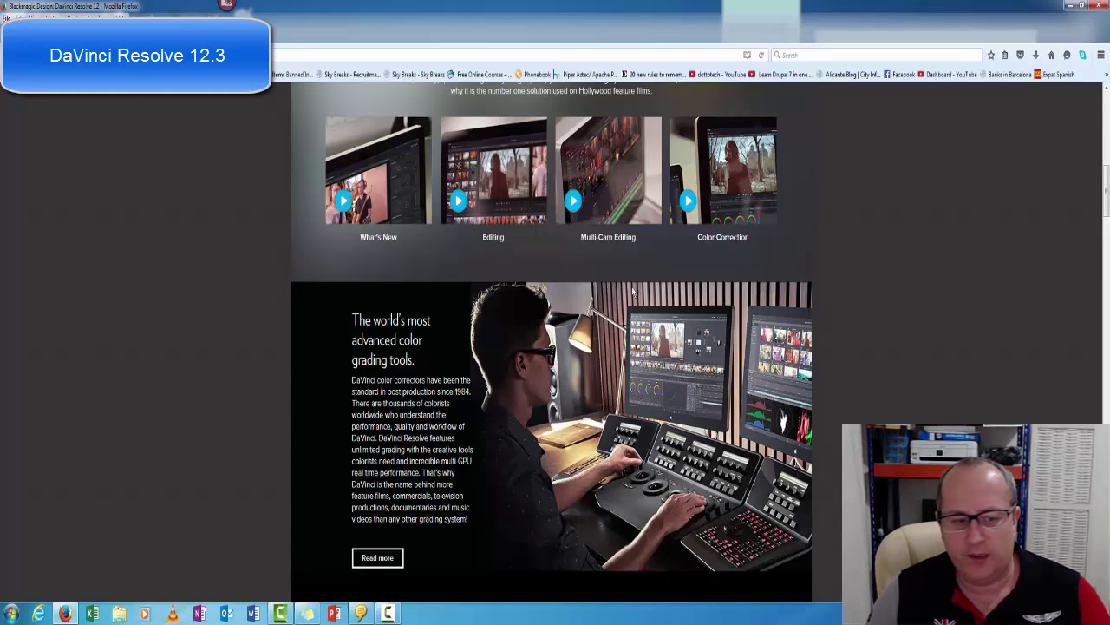
pyautogui.scroll(-4, 583, 283)
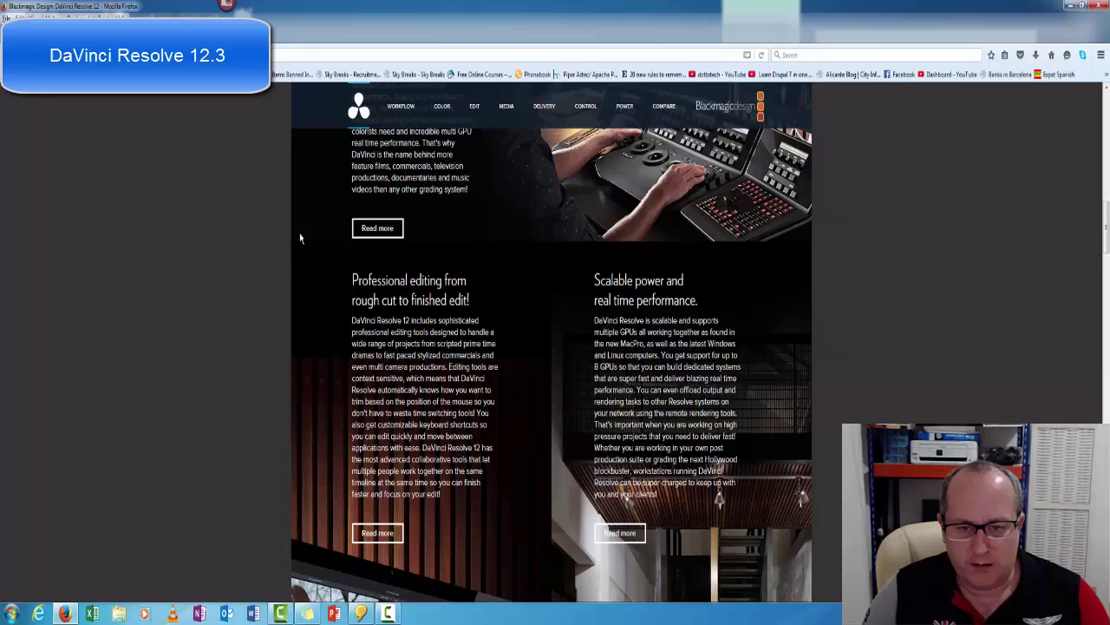
pyautogui.scroll(-3, 300, 238)
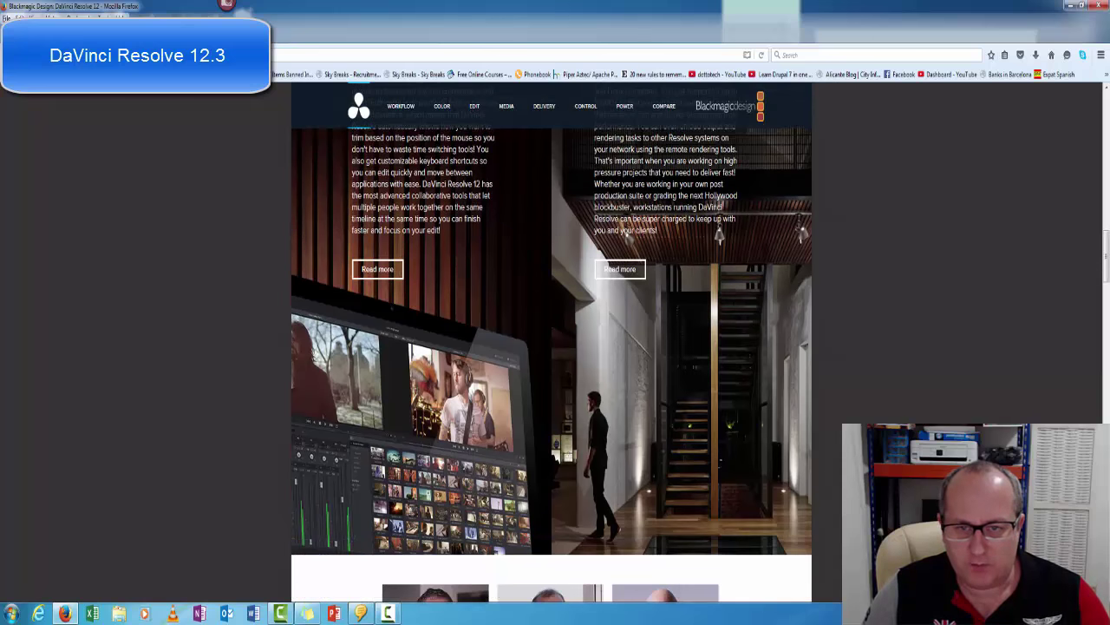
pyautogui.scroll(2, 562, 207)
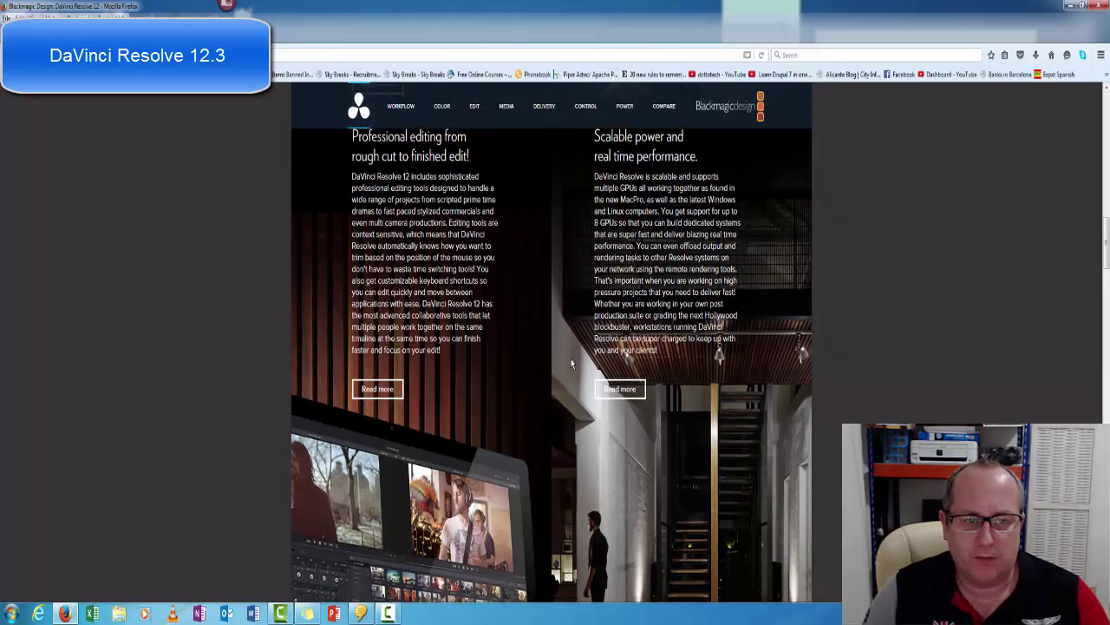
pyautogui.scroll(-2, 569, 360)
pyautogui.scroll(-3, 328, 314)
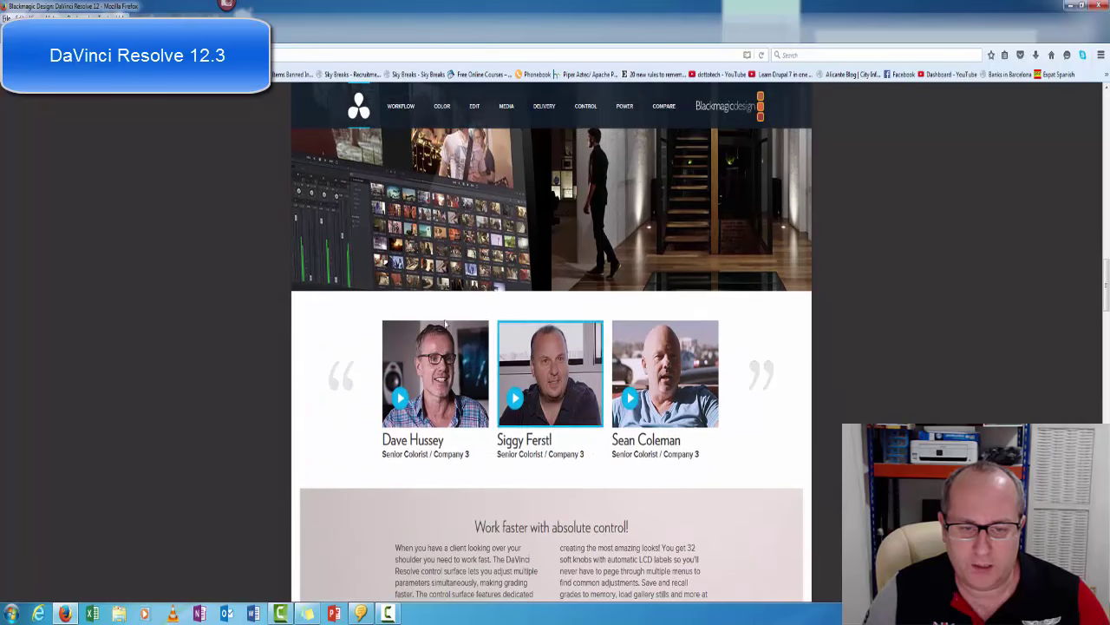
pyautogui.scroll(-1, 331, 314)
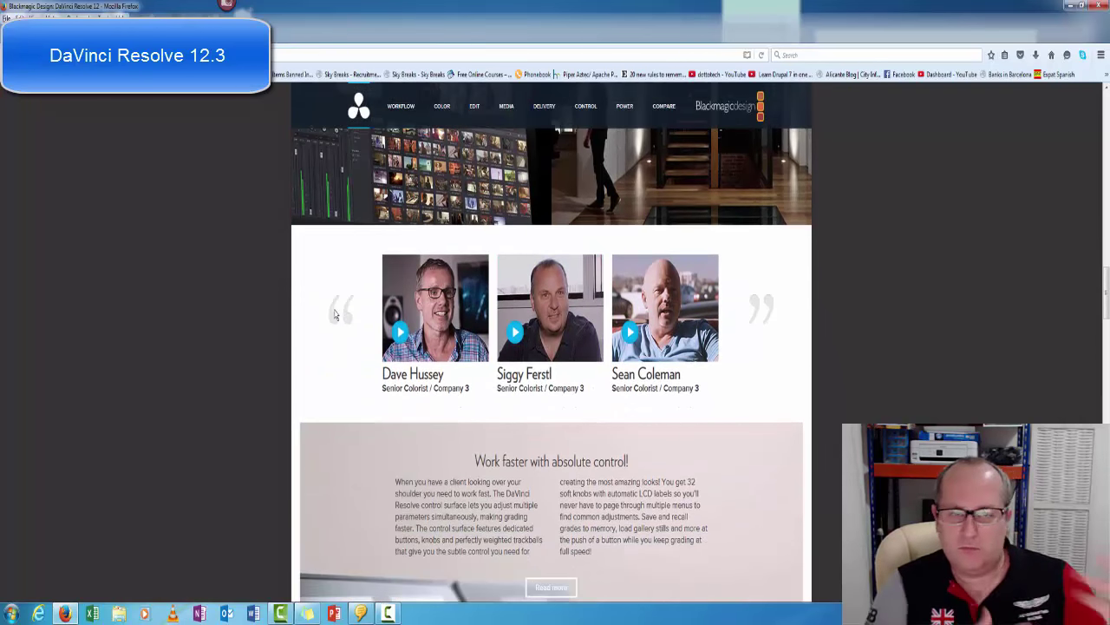
pyautogui.scroll(-4, 290, 280)
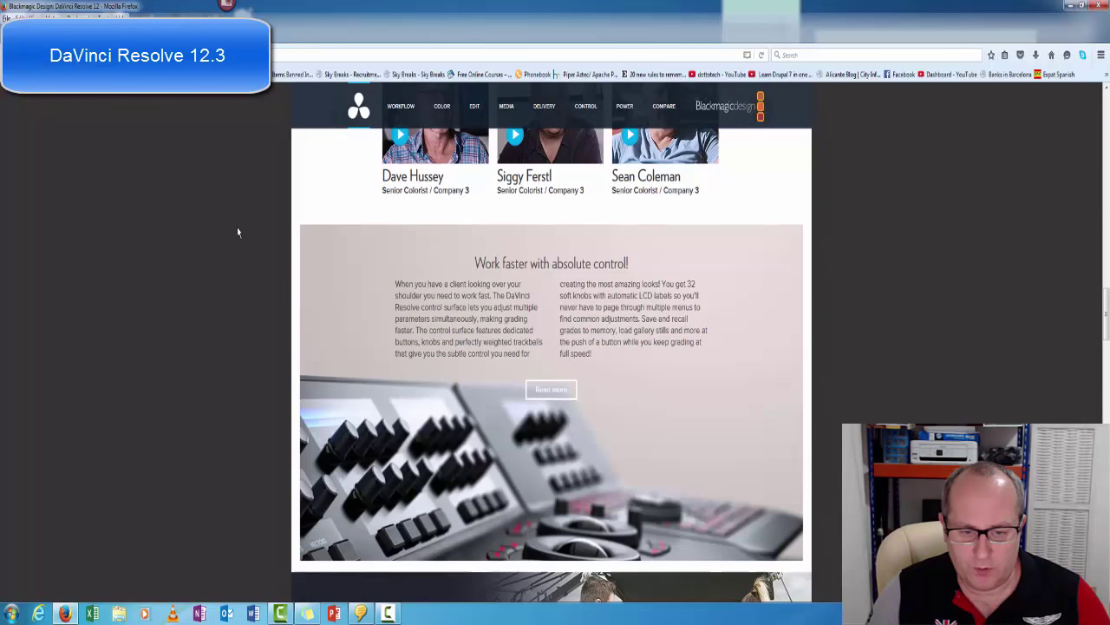
pyautogui.scroll(-7, 230, 232)
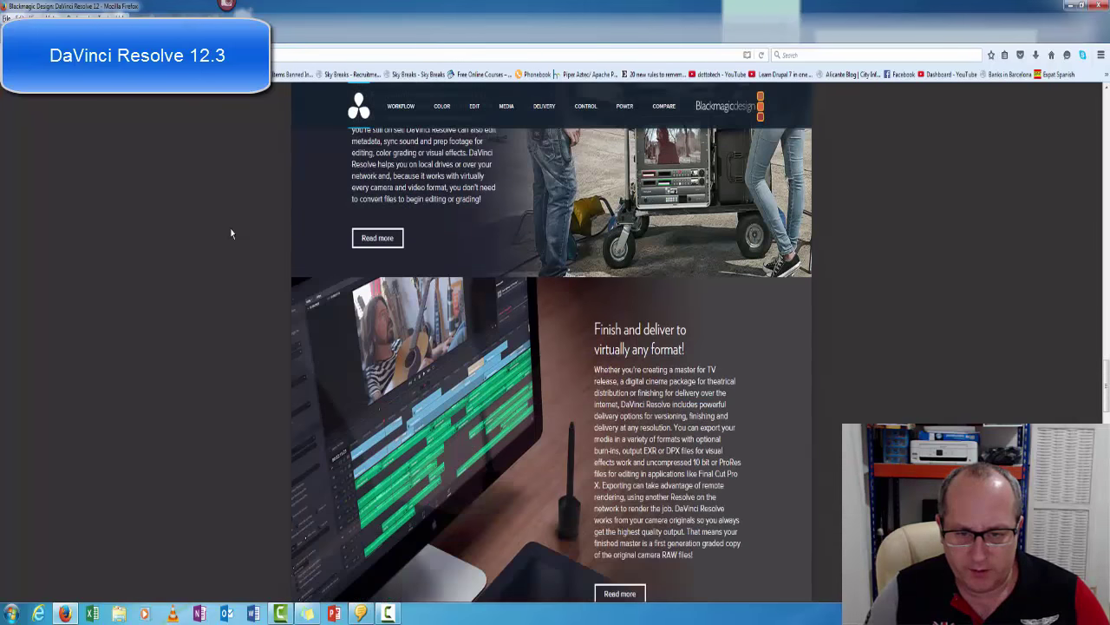
pyautogui.scroll(-6, 231, 232)
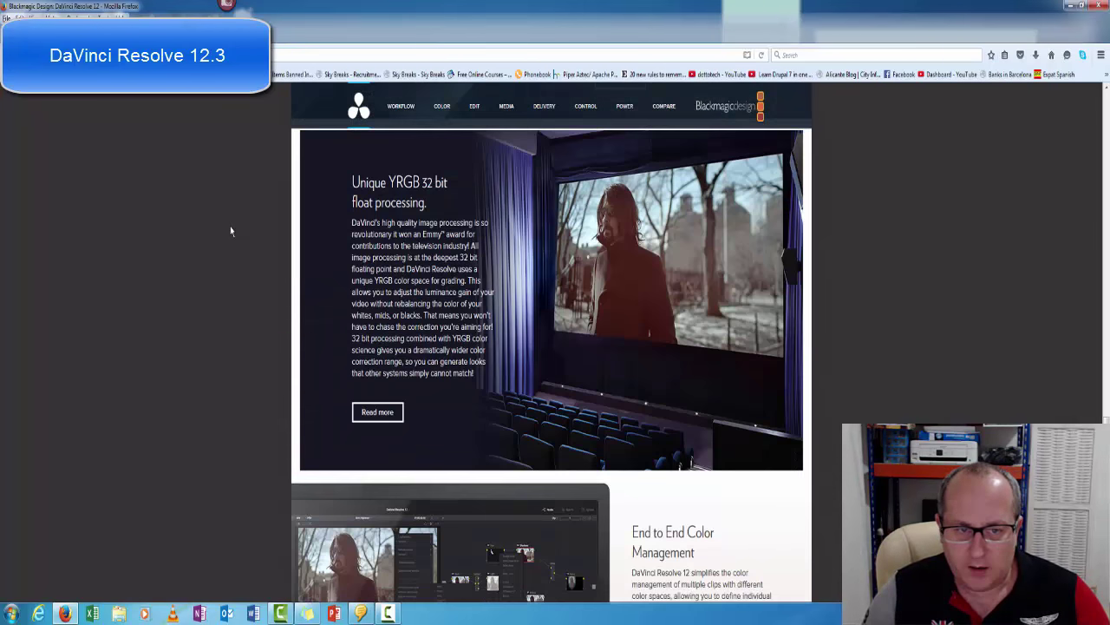
pyautogui.scroll(-4, 231, 231)
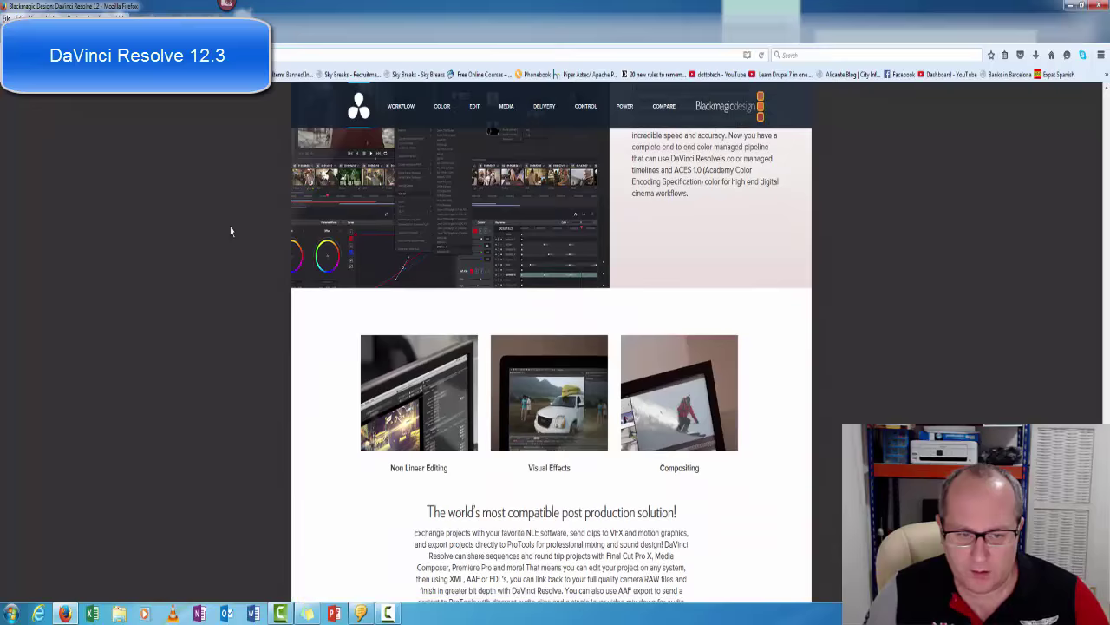
pyautogui.scroll(-4, 231, 230)
pyautogui.scroll(-3, 231, 231)
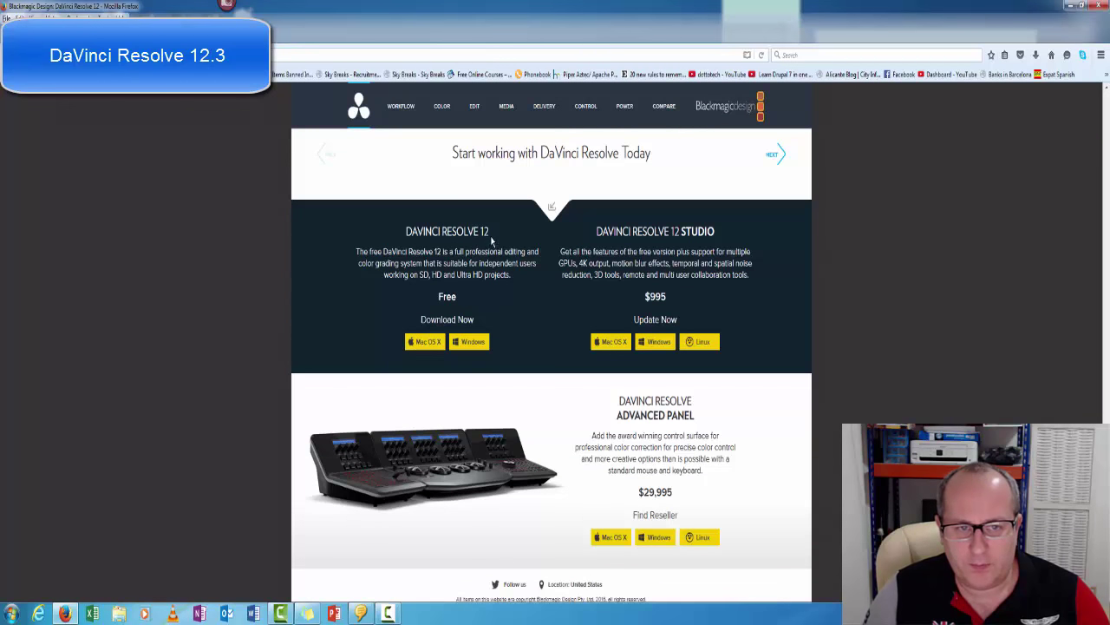
# Highlight the free DaVinci Resolve 12 edition and the paid DaVinci Resolve 12 Studio edition.
pyautogui.moveTo(490, 236); pyautogui.dragTo(405, 236)
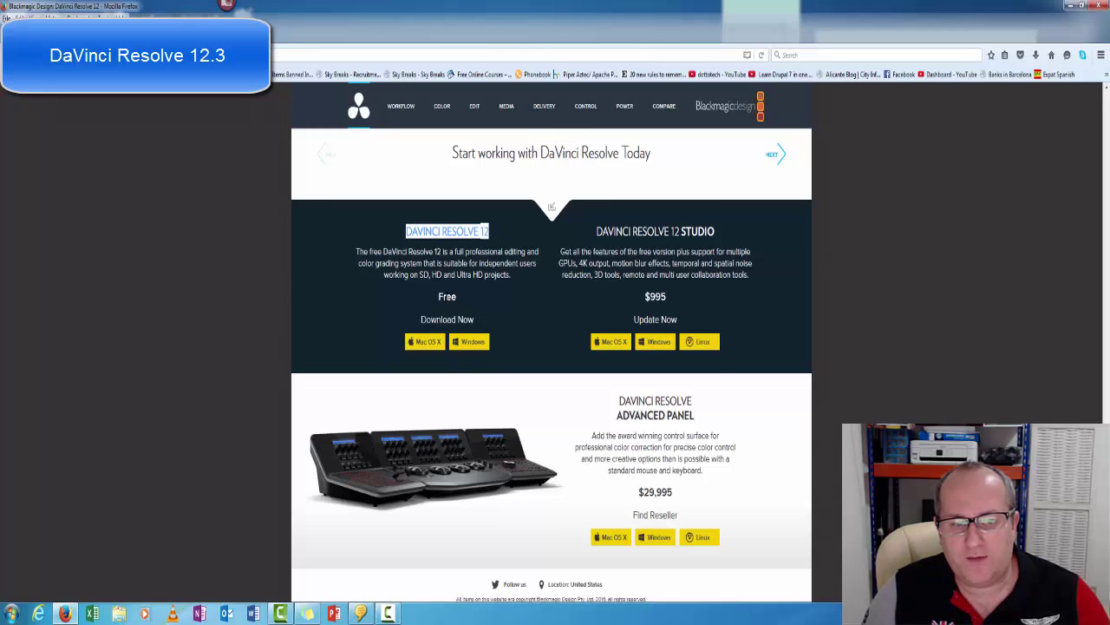
pyautogui.moveTo(433, 296); pyautogui.dragTo(472, 302)
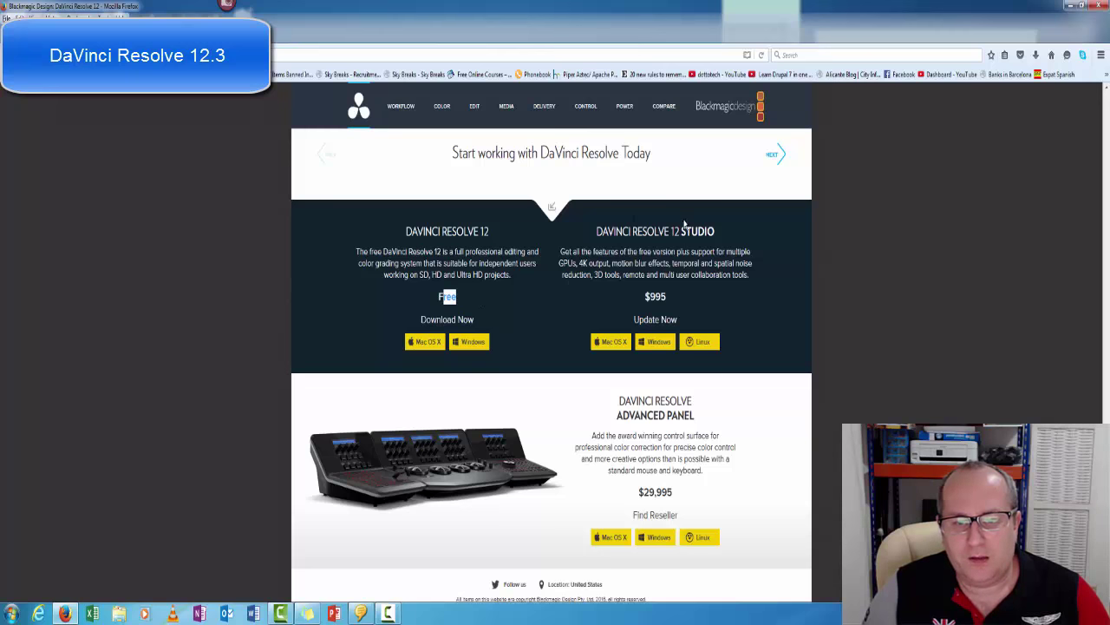
pyautogui.moveTo(597, 231); pyautogui.dragTo(722, 239)
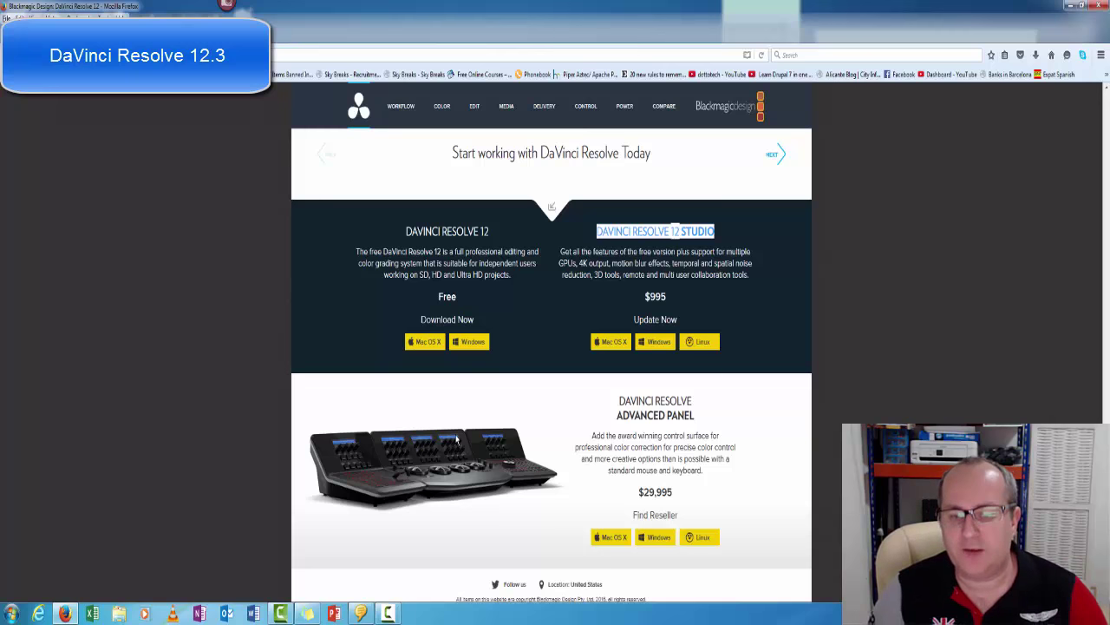
# Dismiss the Windows colour-scheme prompt and download the free edition for Windows.
pyautogui.scroll(-1, 486, 437)
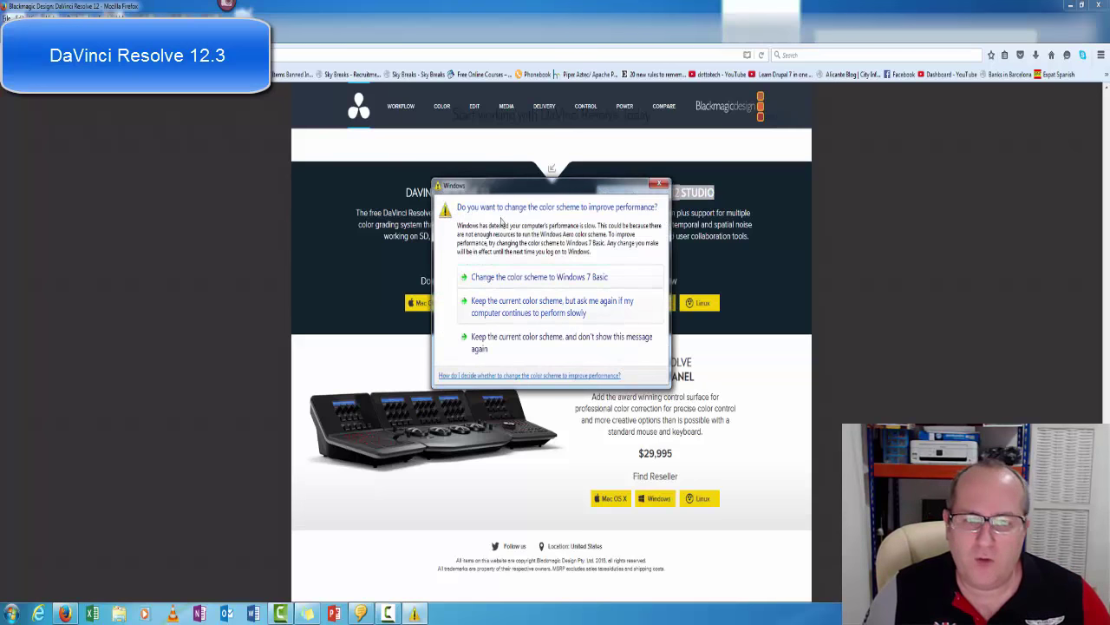
pyautogui.click(659, 187)
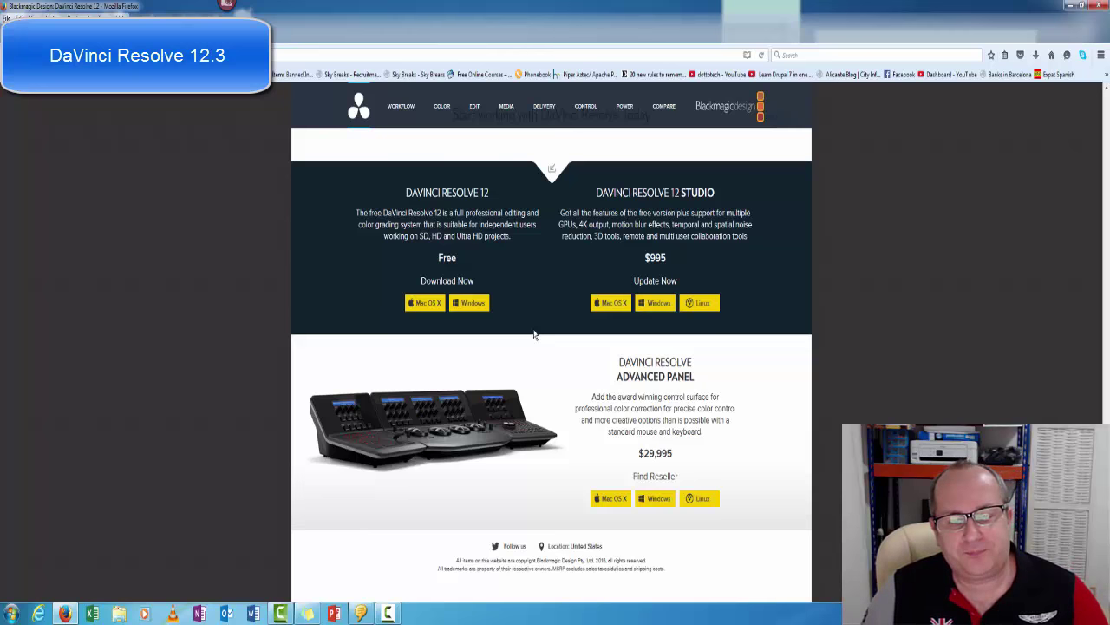
pyautogui.click(484, 302)
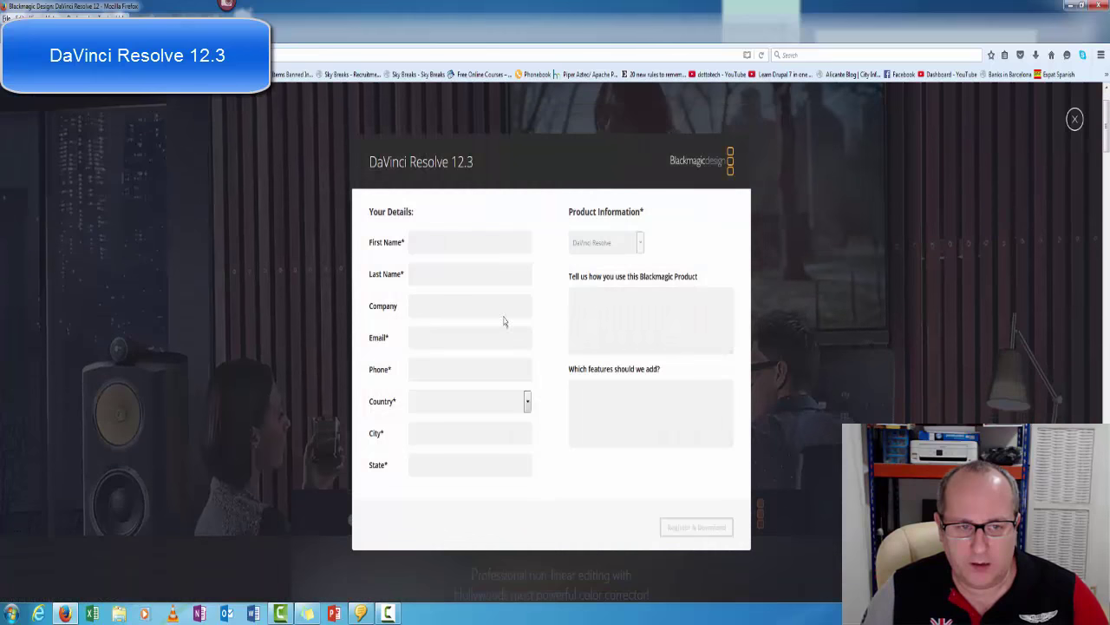
# Fill in the registration form's first name, last name, e-mail address and phone number.
pyautogui.click(481, 247)
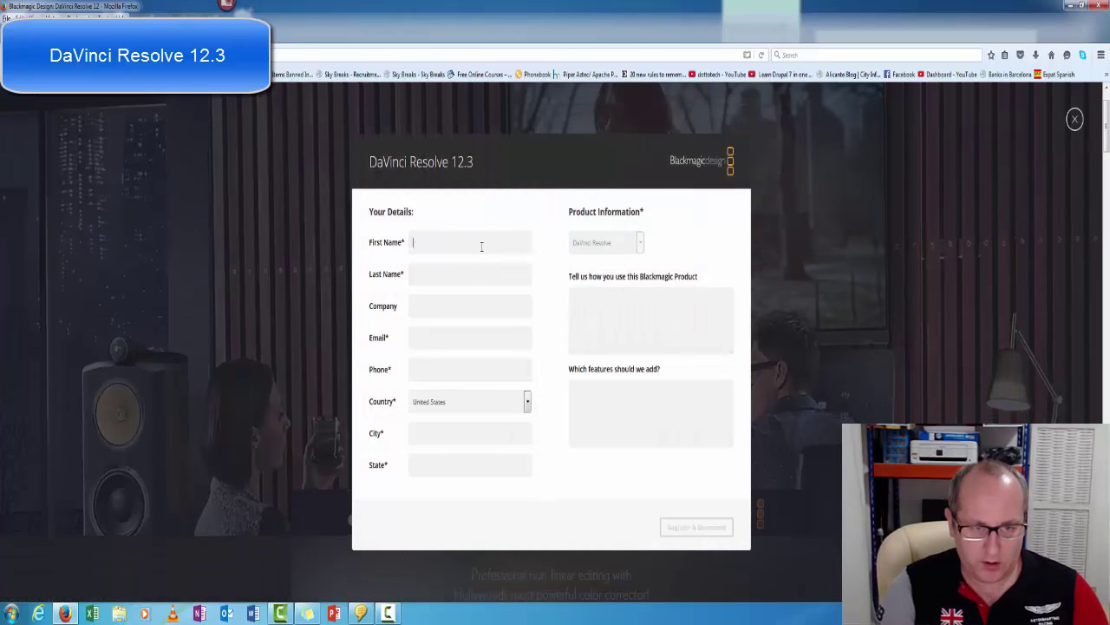
pyautogui.press('Tab')
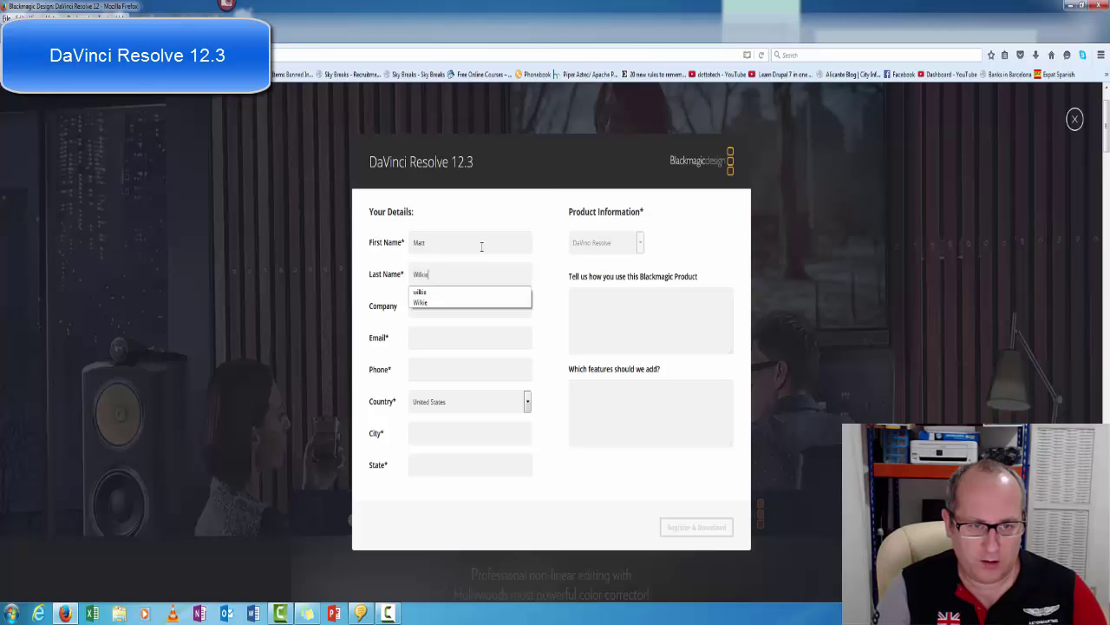
pyautogui.press('Tab')
pyautogui.write('matt')
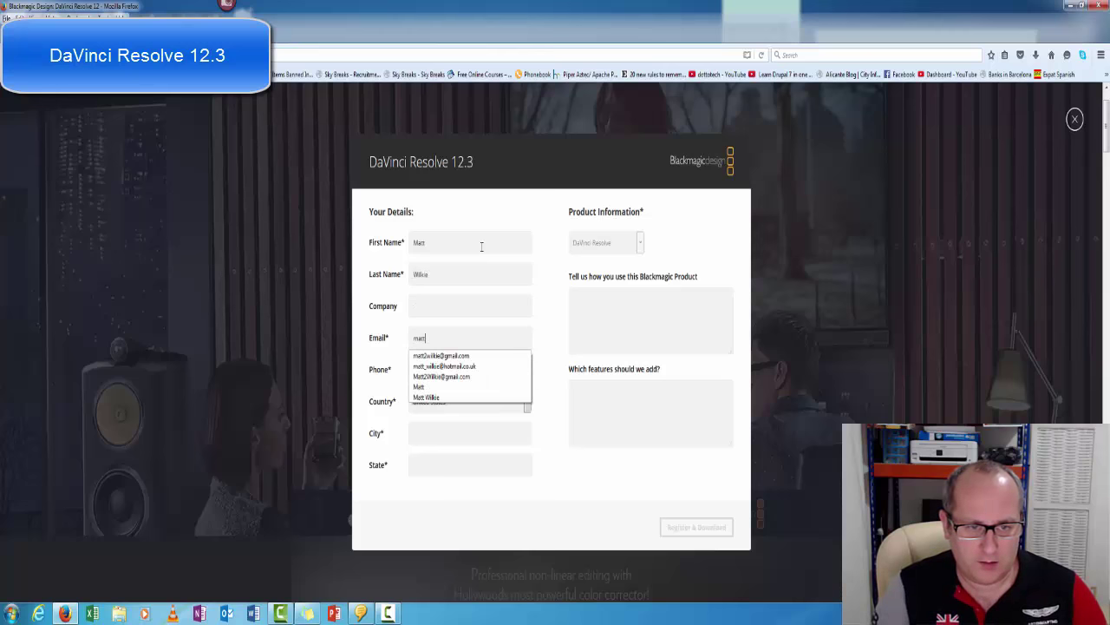
pyautogui.write('_')
pyautogui.press('Down')
pyautogui.press('Tab')
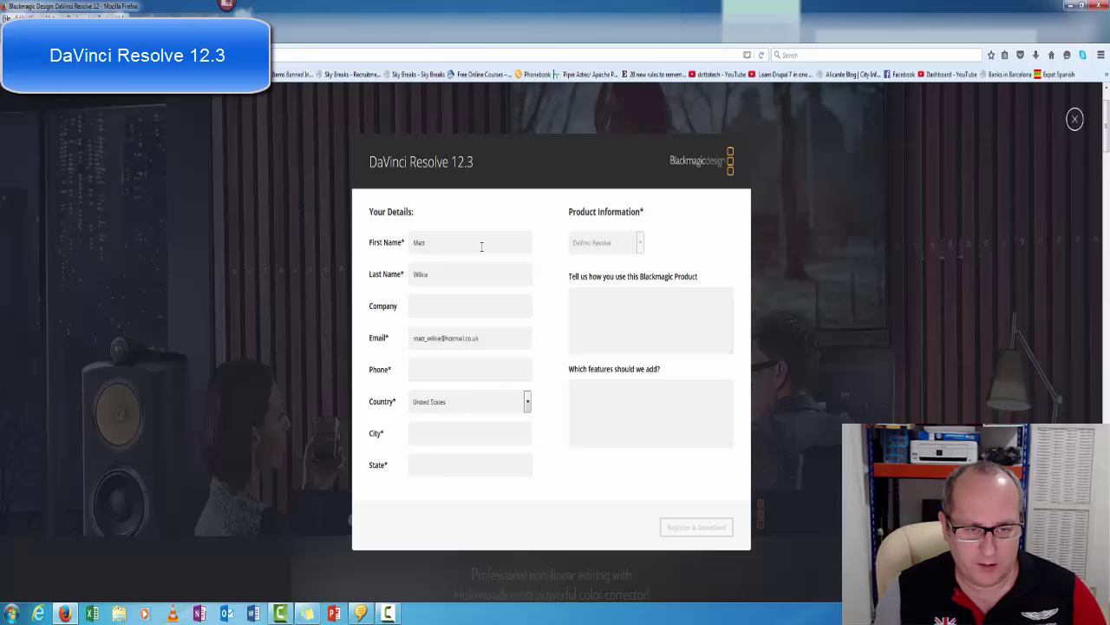
pyautogui.write('0190')
pyautogui.press('Down')
pyautogui.press('Tab')
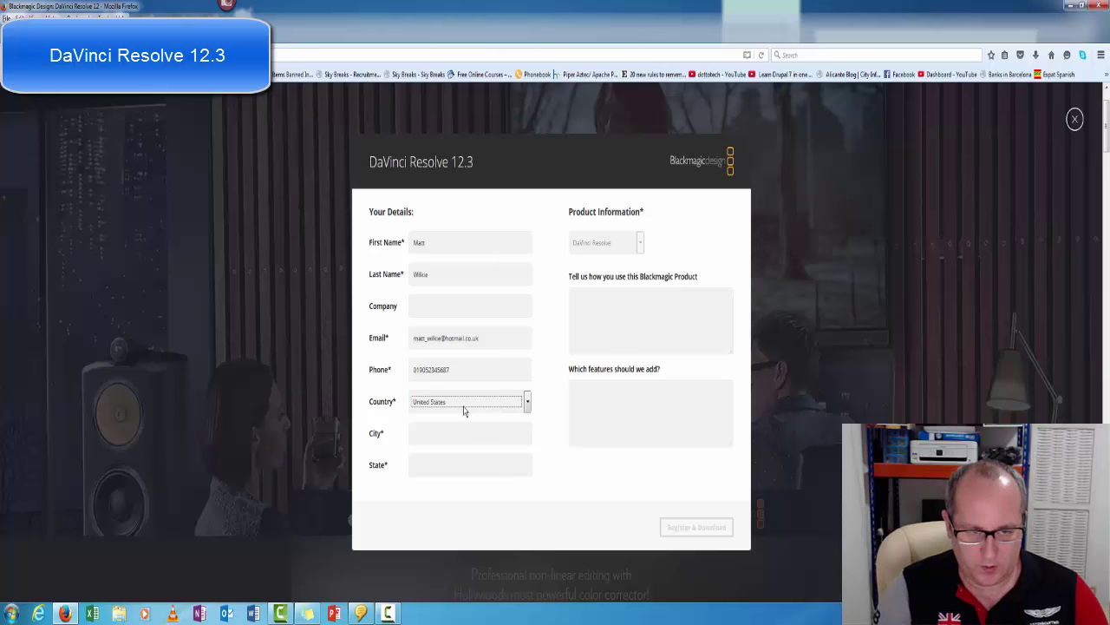
# Enter the country, city and state, answer usage with 'Vlogging' and features with 'First time using.'.
pyautogui.write('spain')
pyautogui.press('Tab')
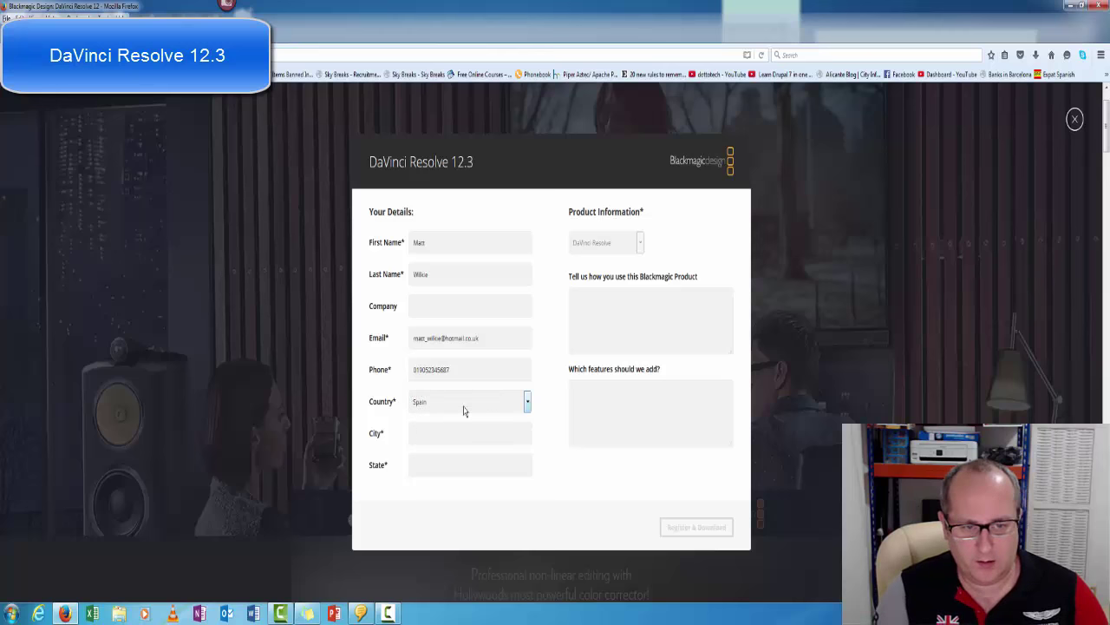
pyautogui.write('torrevi')
pyautogui.press('Down')
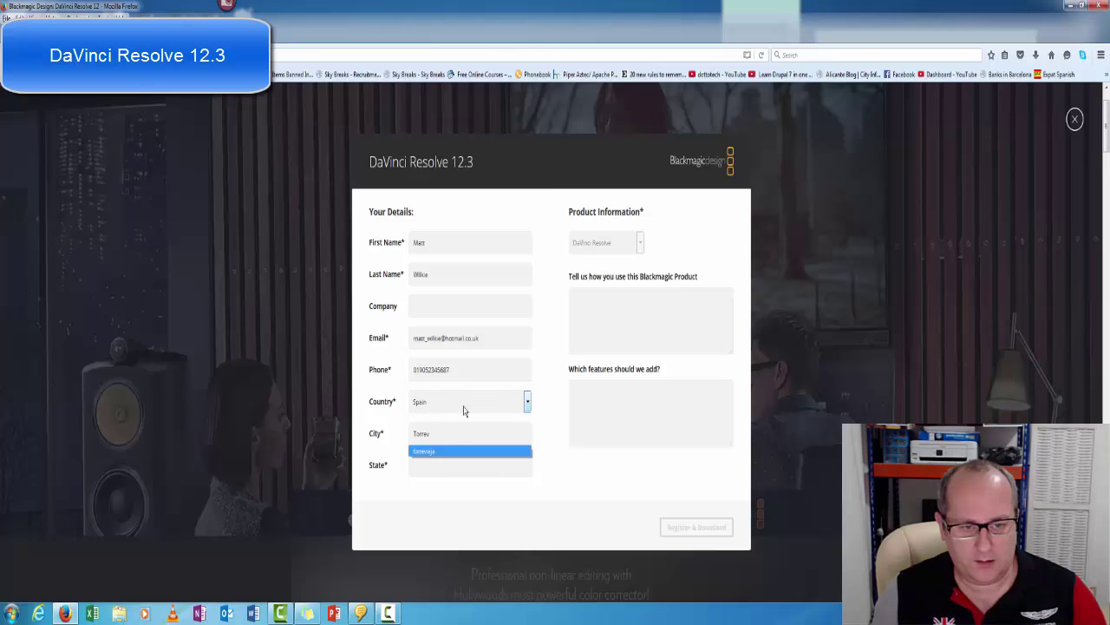
pyautogui.press('Tab')
pyautogui.write('vale')
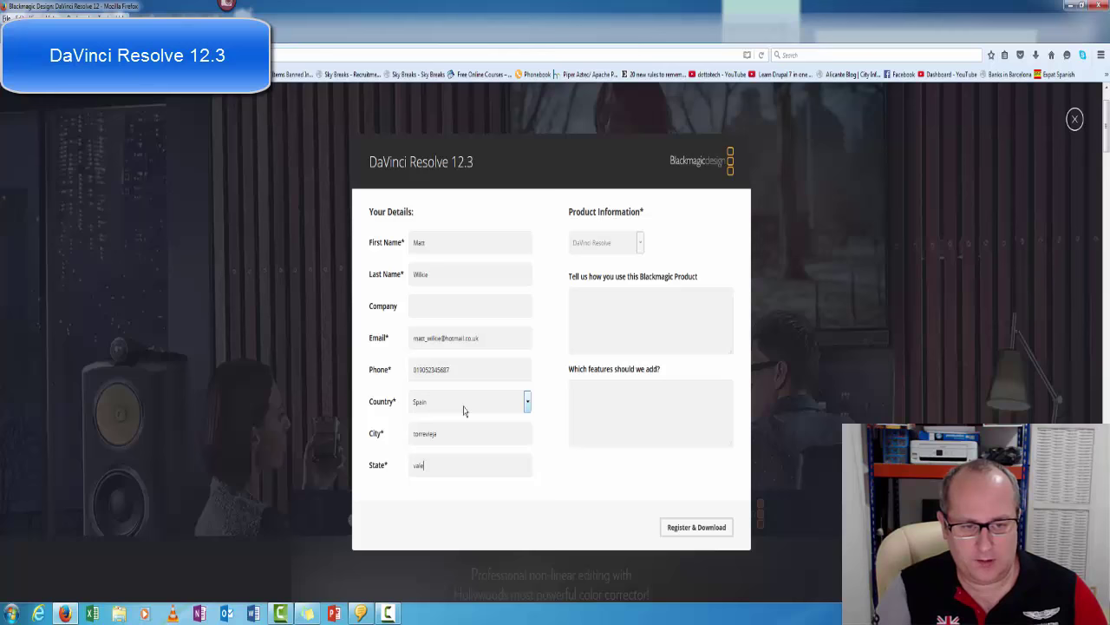
pyautogui.write('ncia')
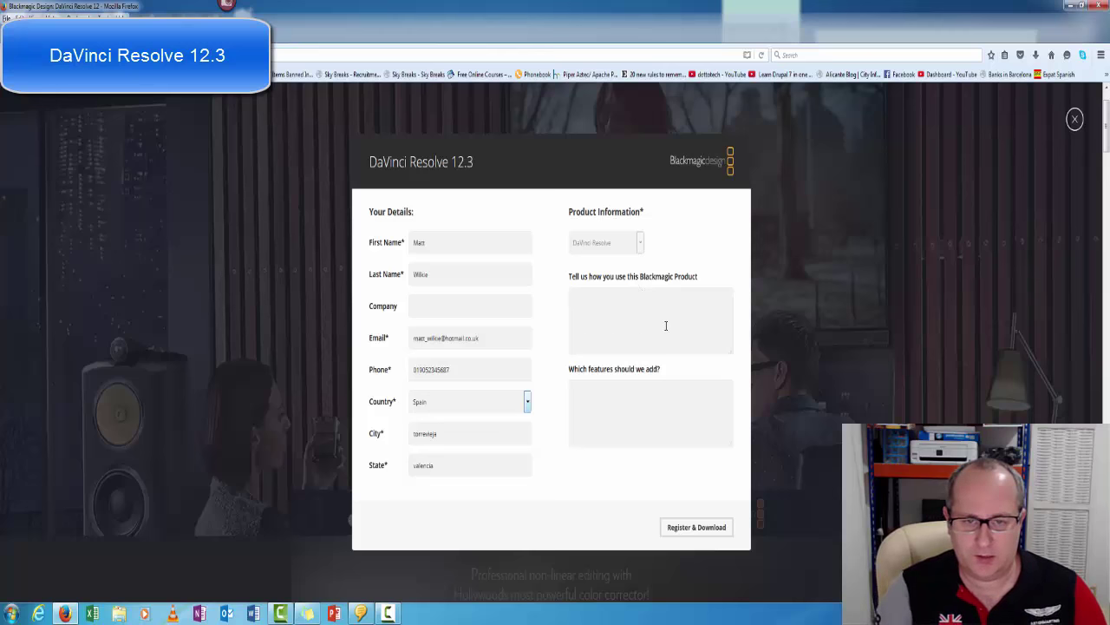
pyautogui.write('Vlogging')
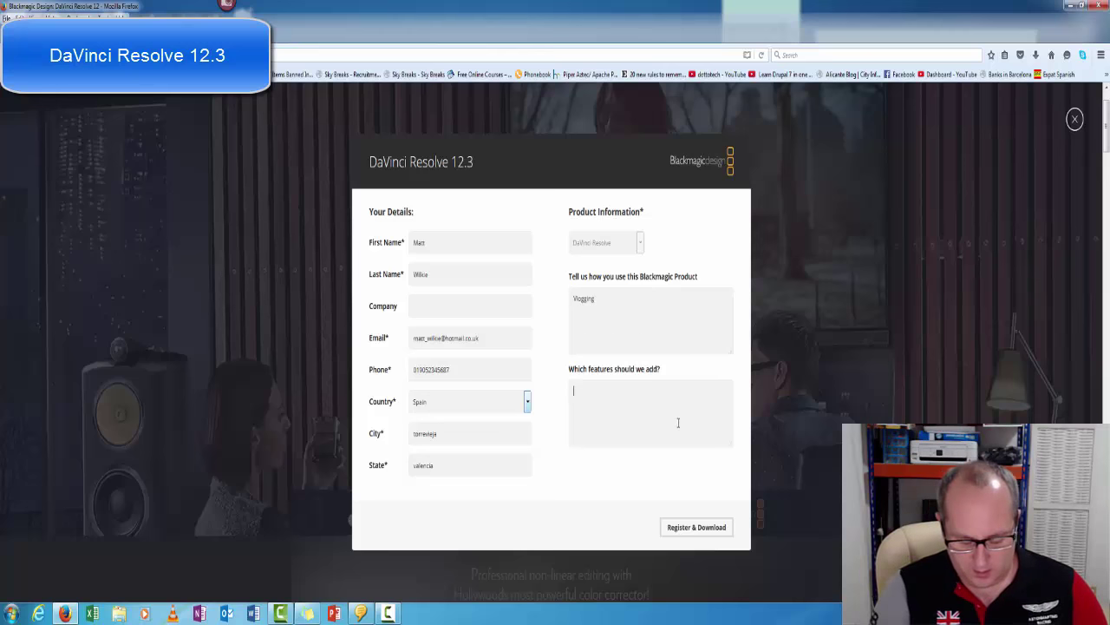
pyautogui.write('irst time us')
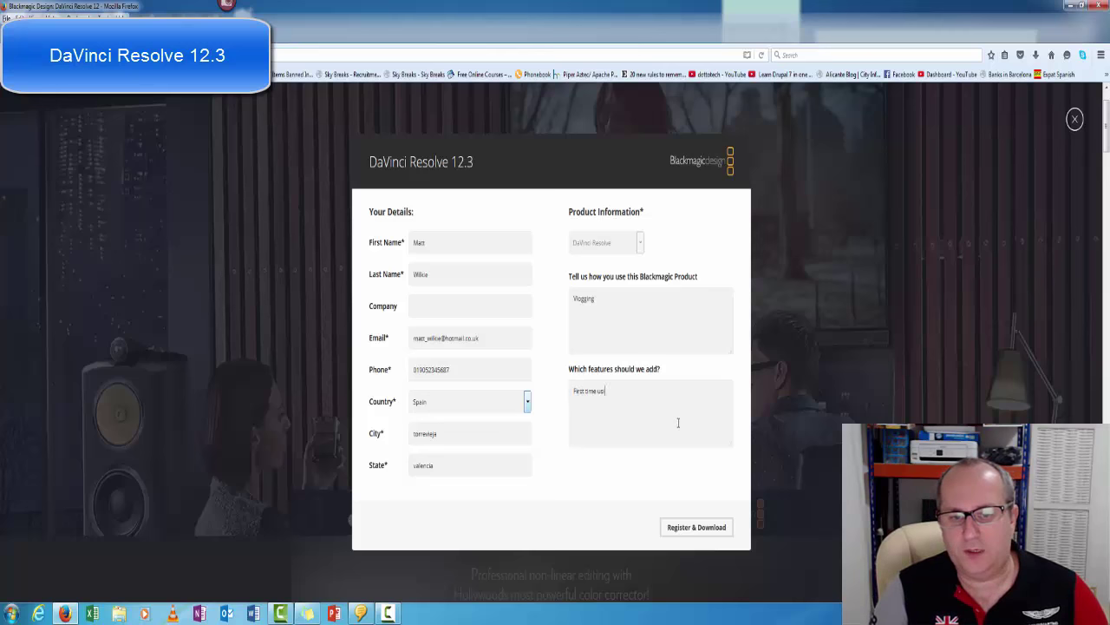
pyautogui.write('ing.')
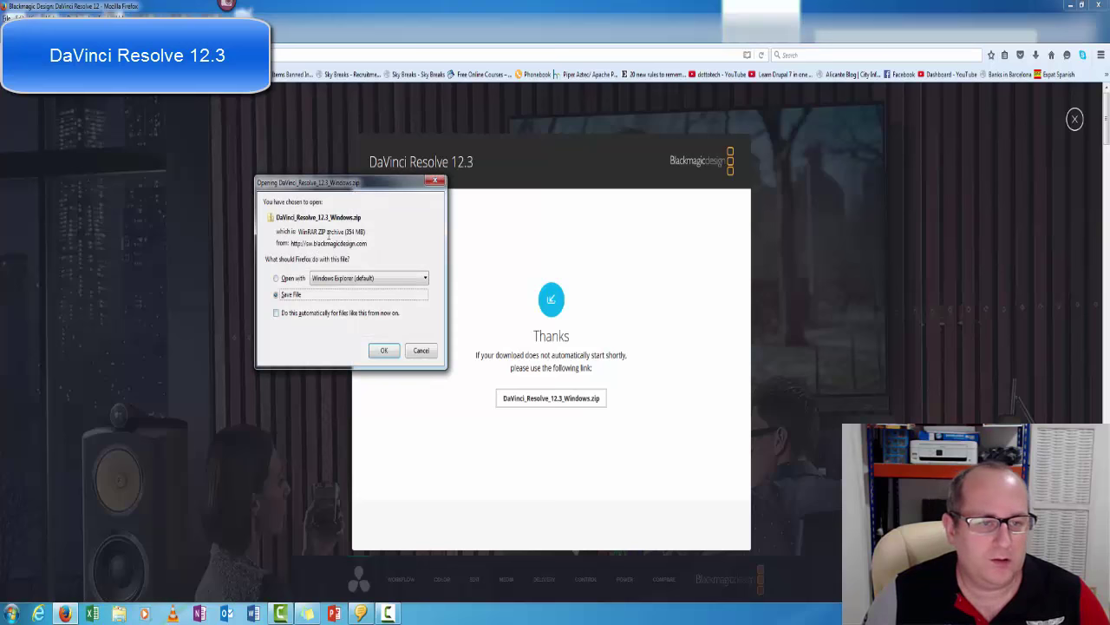
# Save the 359 MB DaVinci_Resolve_12.3_Windows.zip download.
pyautogui.moveTo(346, 231); pyautogui.dragTo(365, 231)
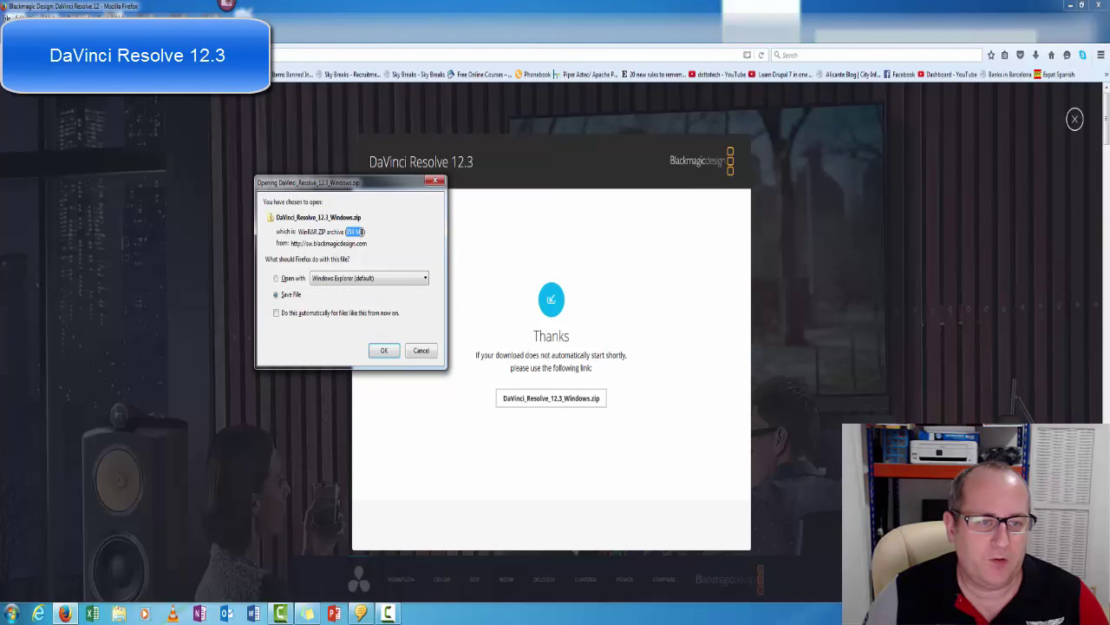
pyautogui.click(384, 352)
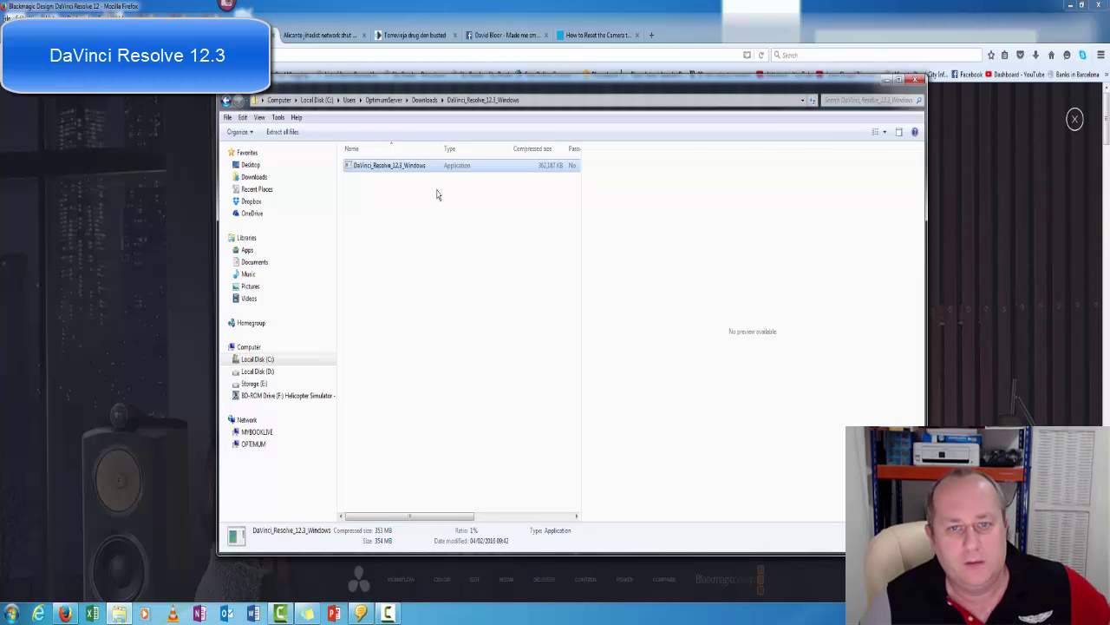
# Launch the DaVinci_Resolve_12.3_Windows installer from the zip folder.
pyautogui.doubleClick(388, 166)
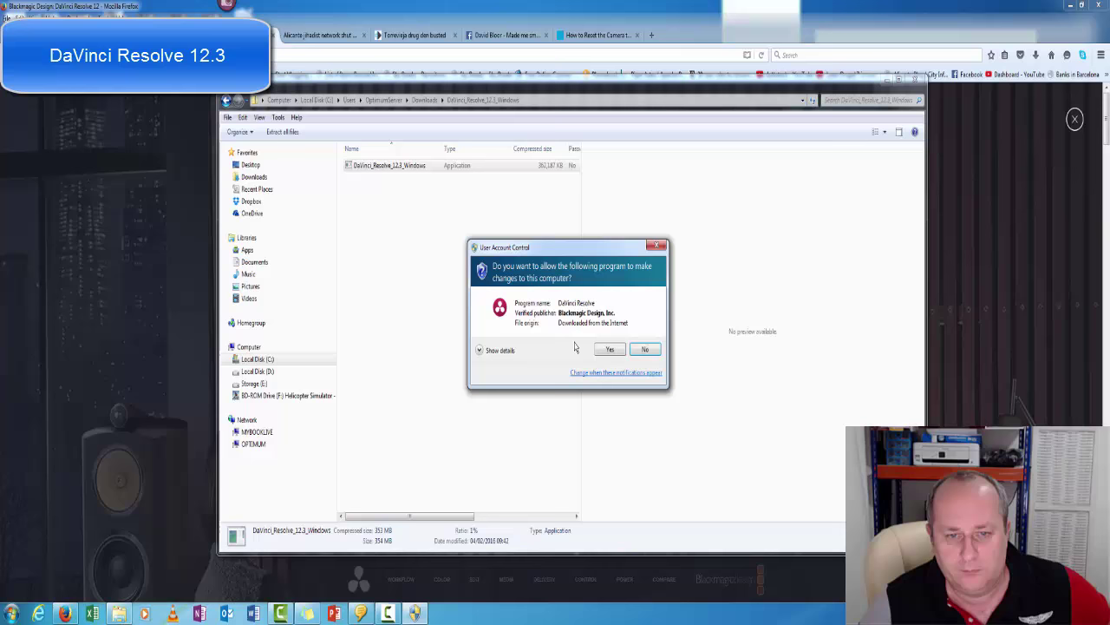
# Allow the installer, install the components including PostgreSQL 9.2.4.1, and pass the setup welcome page.
pyautogui.click(601, 348)
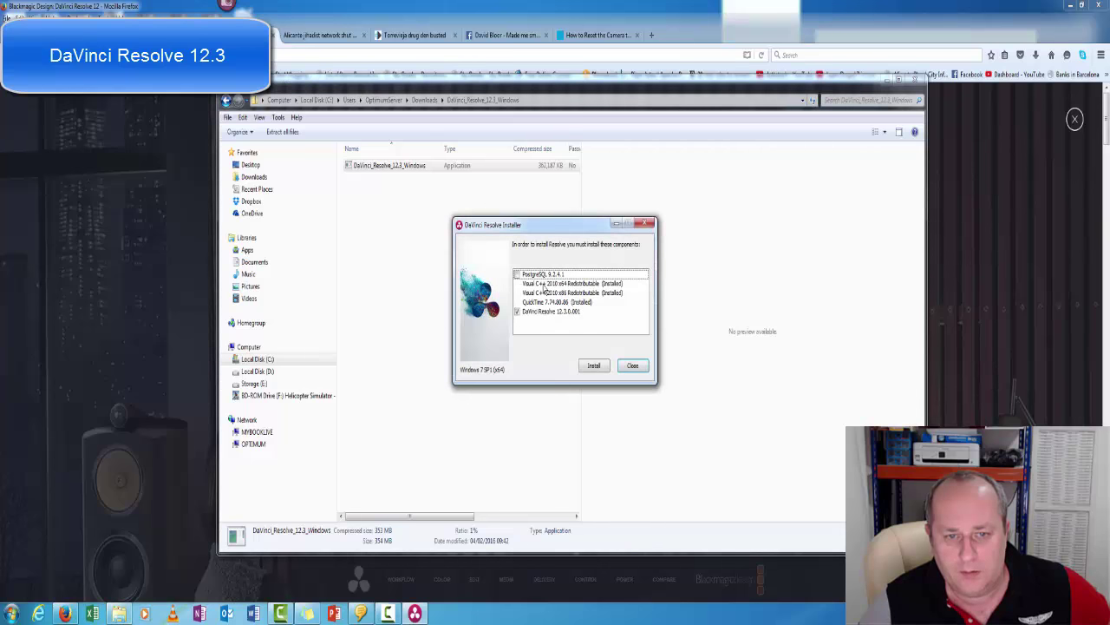
pyautogui.click(517, 275)
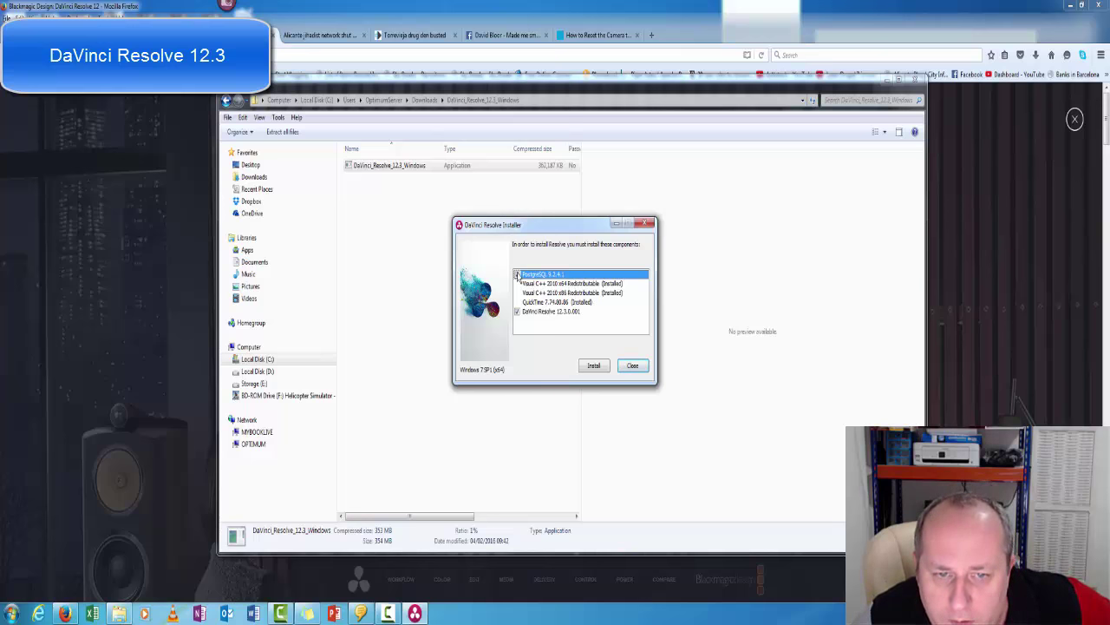
pyautogui.click(593, 365)
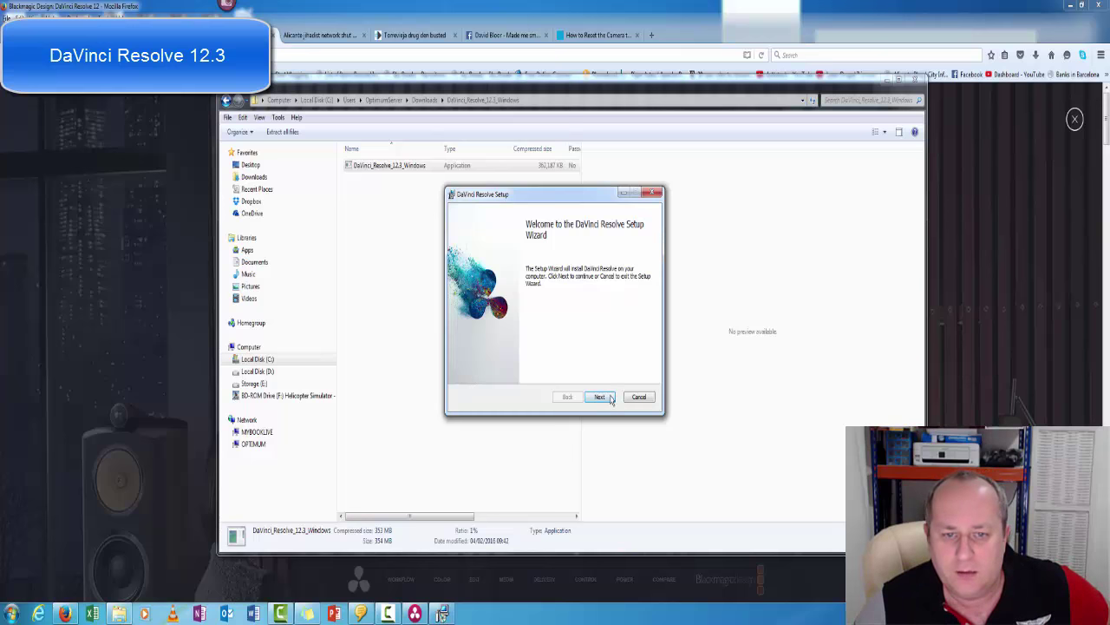
pyautogui.click(600, 397)
# Accept the licence, install DaVinci Resolve to the default folder with Blackmagic device software, then close setup.
pyautogui.click(489, 370)
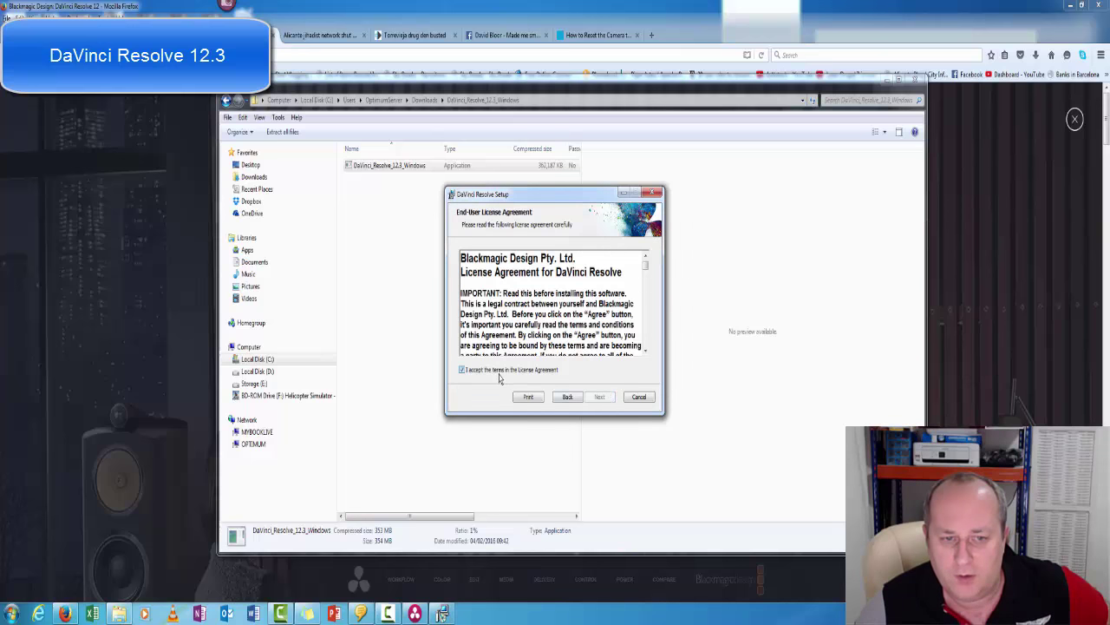
pyautogui.click(600, 397)
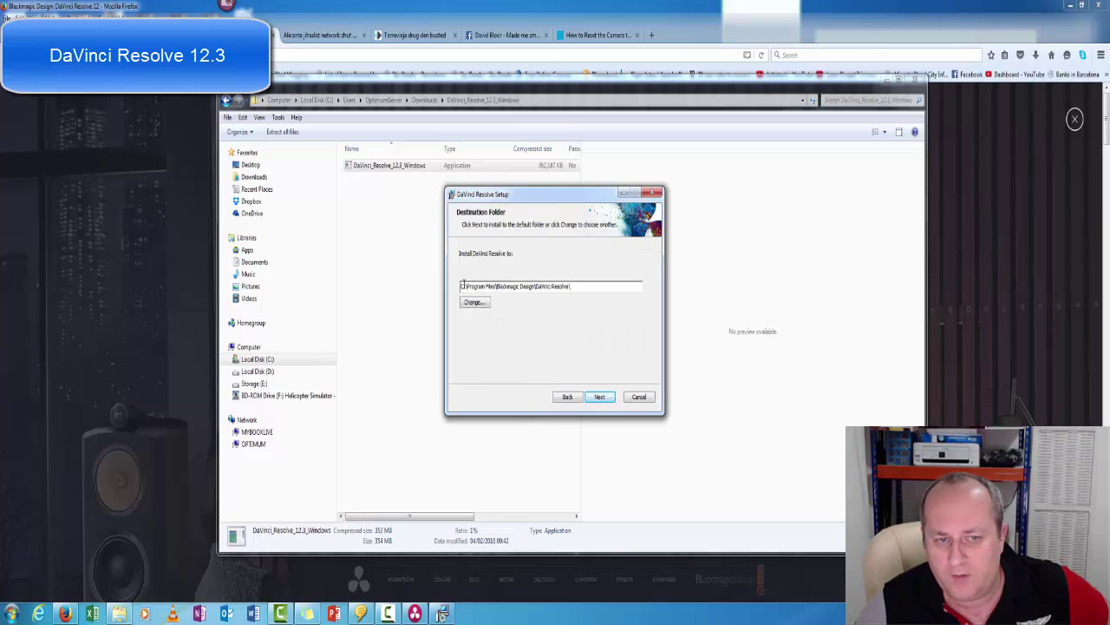
pyautogui.click(607, 399)
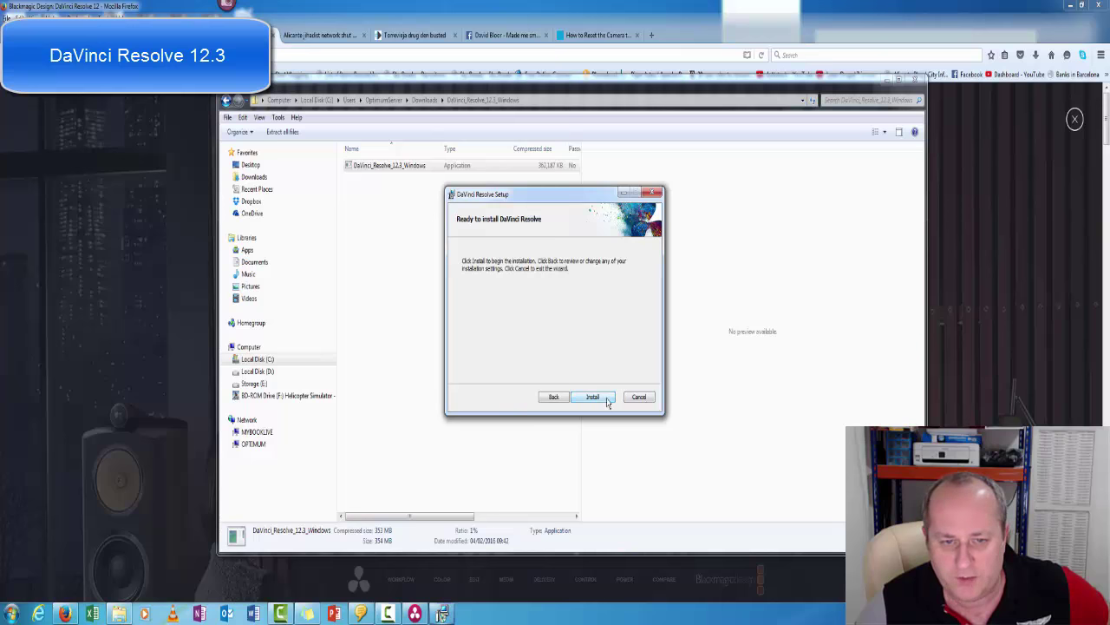
pyautogui.click(608, 399)
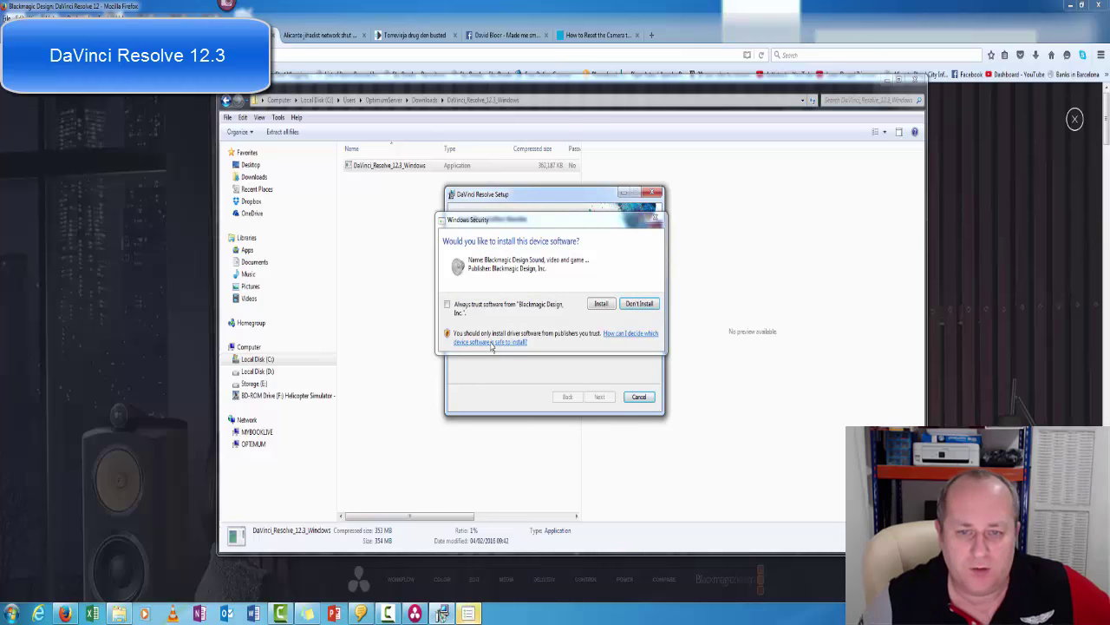
pyautogui.click(603, 306)
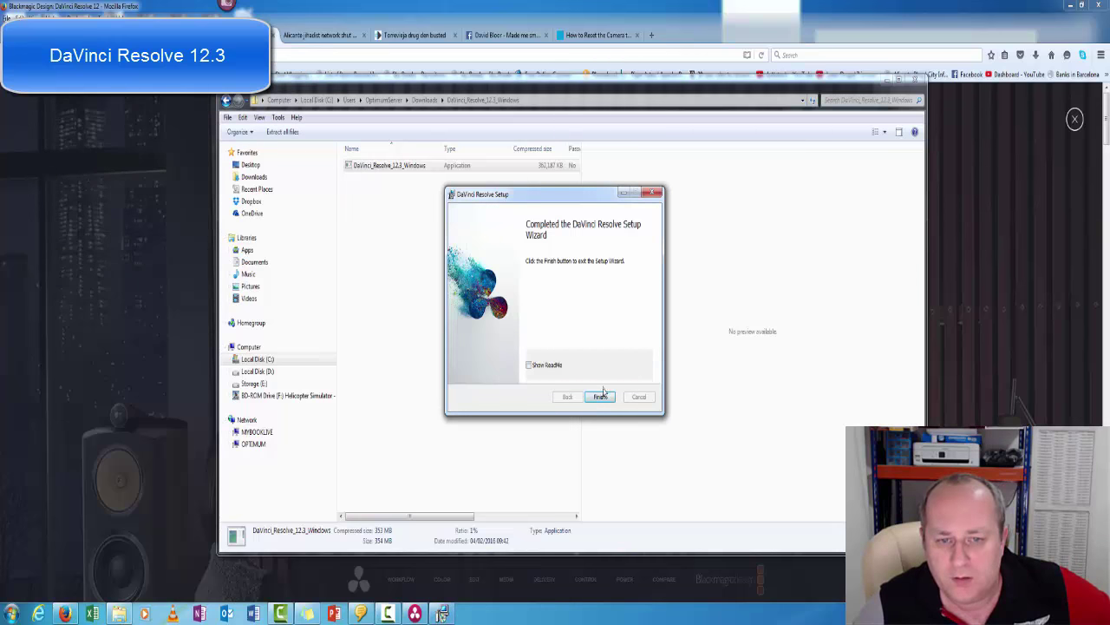
pyautogui.click(602, 398)
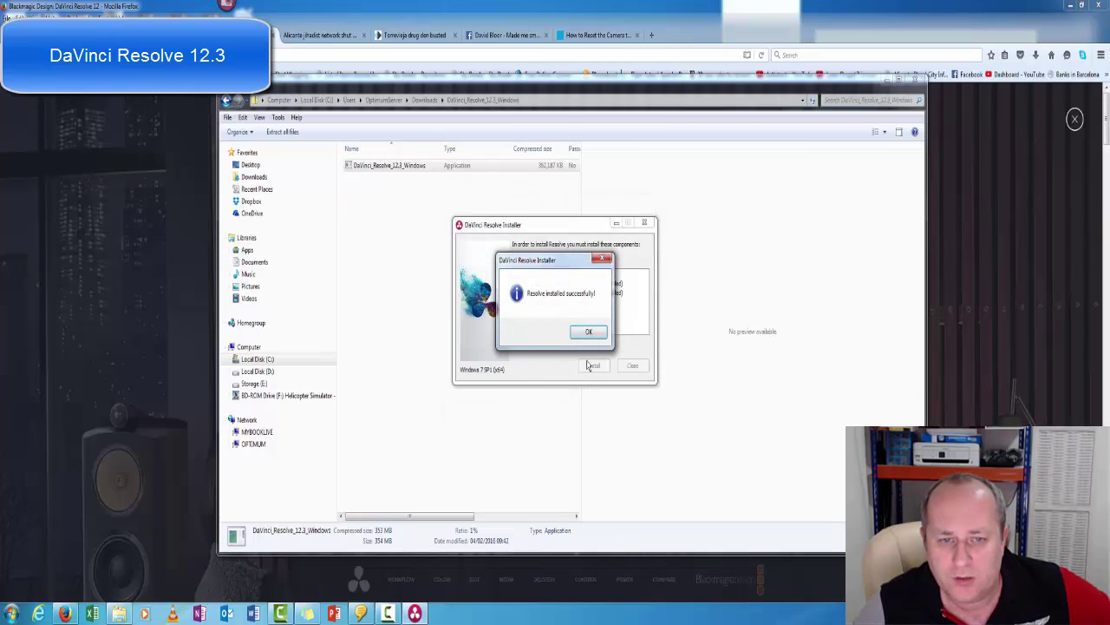
pyautogui.click(587, 336)
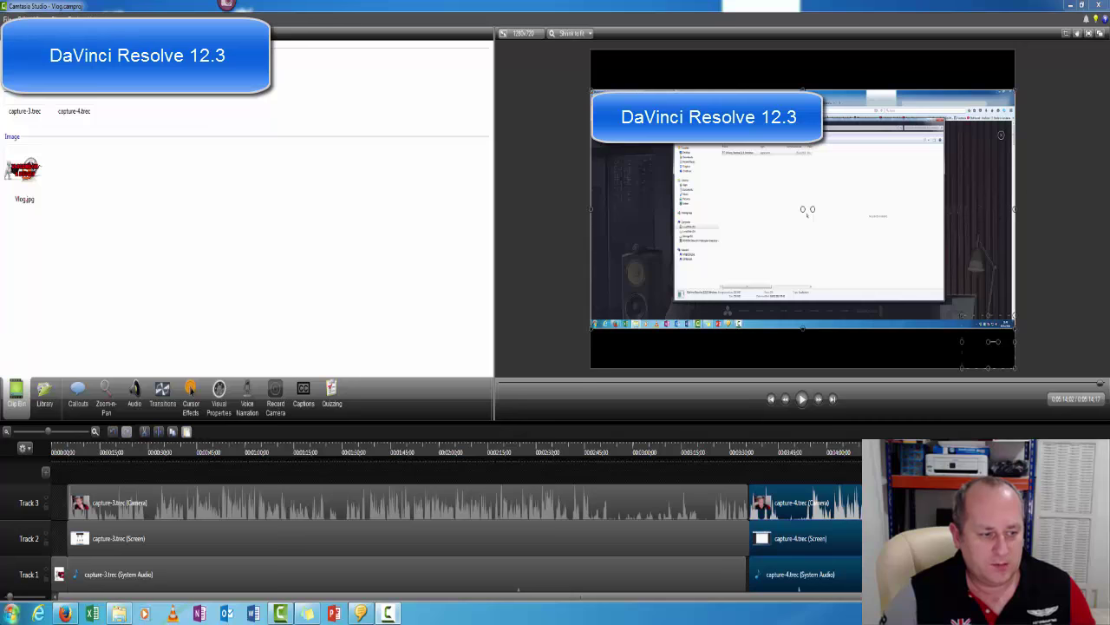
# Launch DaVinci Resolve from the Start menu, skipping the welcome tour and quick setup.
pyautogui.click(11, 613)
pyautogui.click(33, 541)
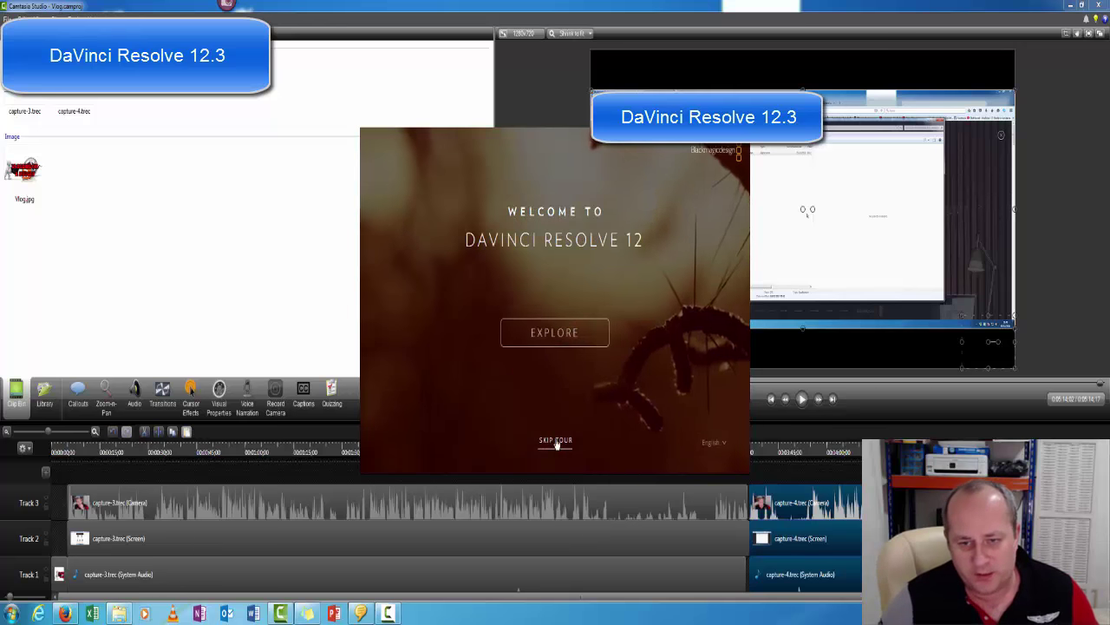
pyautogui.click(556, 441)
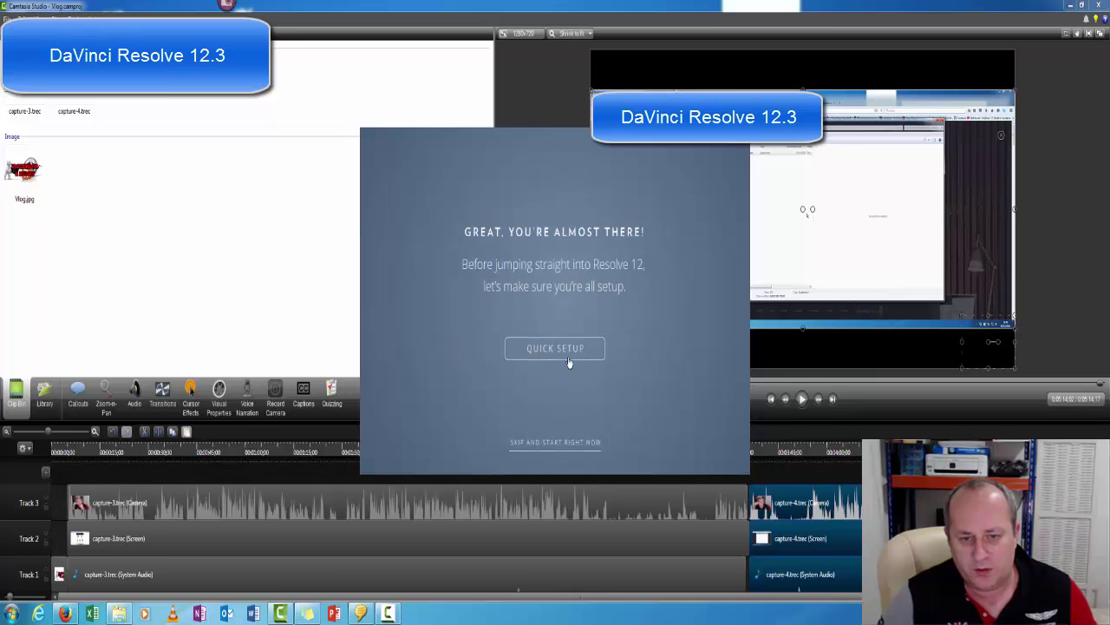
pyautogui.click(567, 443)
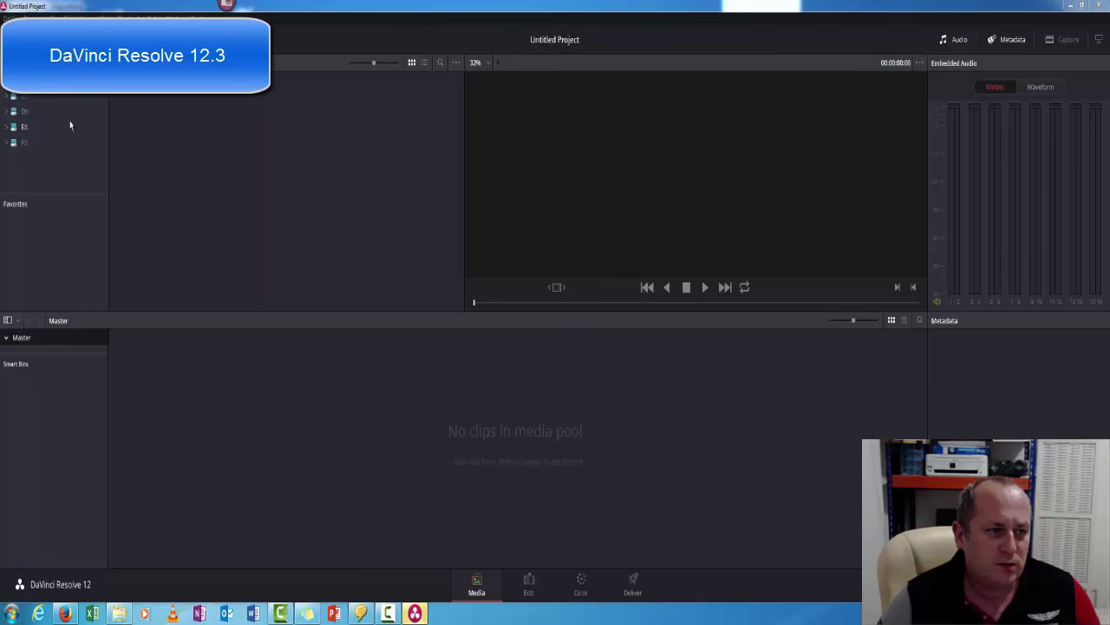
# In Media Storage, expand the C: drive and open Users and the user's home folder.
pyautogui.click(16, 102)
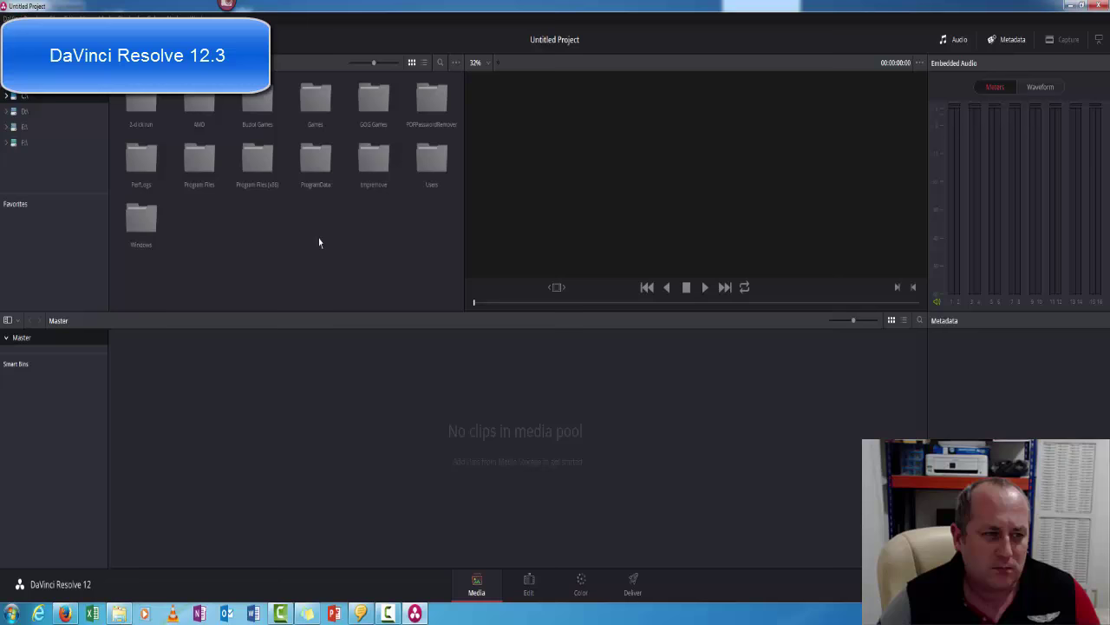
pyautogui.click(8, 97)
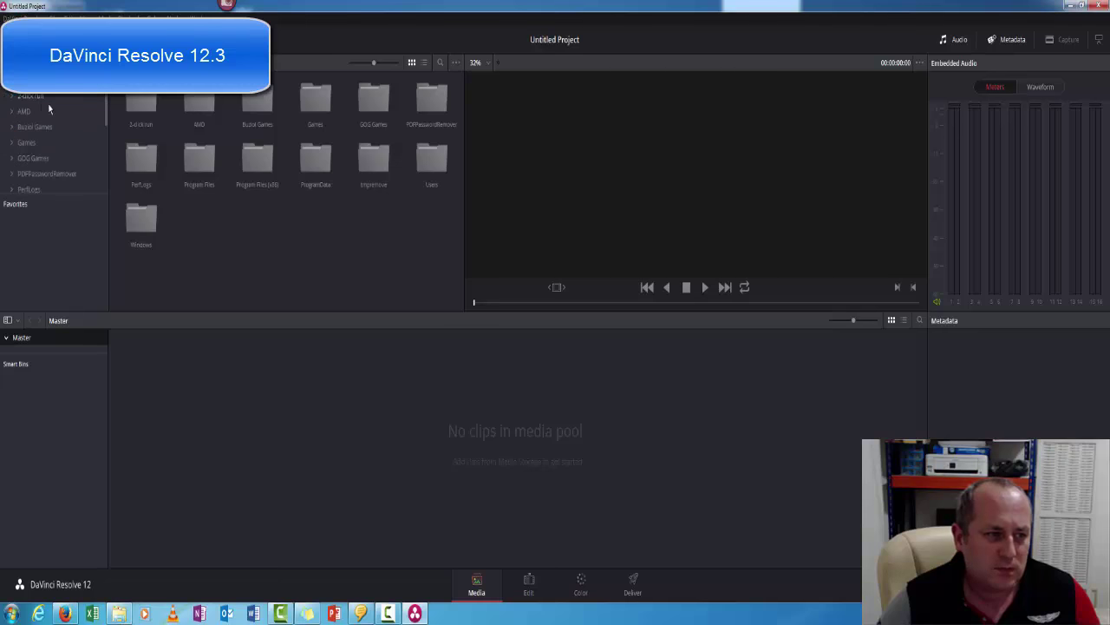
pyautogui.moveTo(106, 121); pyautogui.dragTo(104, 185)
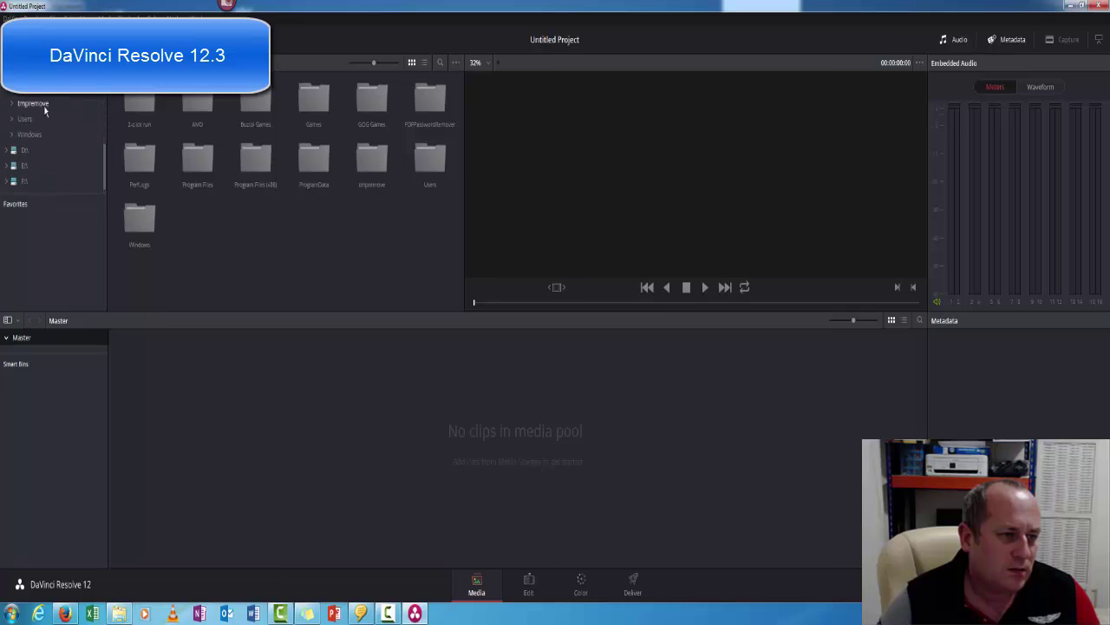
pyautogui.click(29, 124)
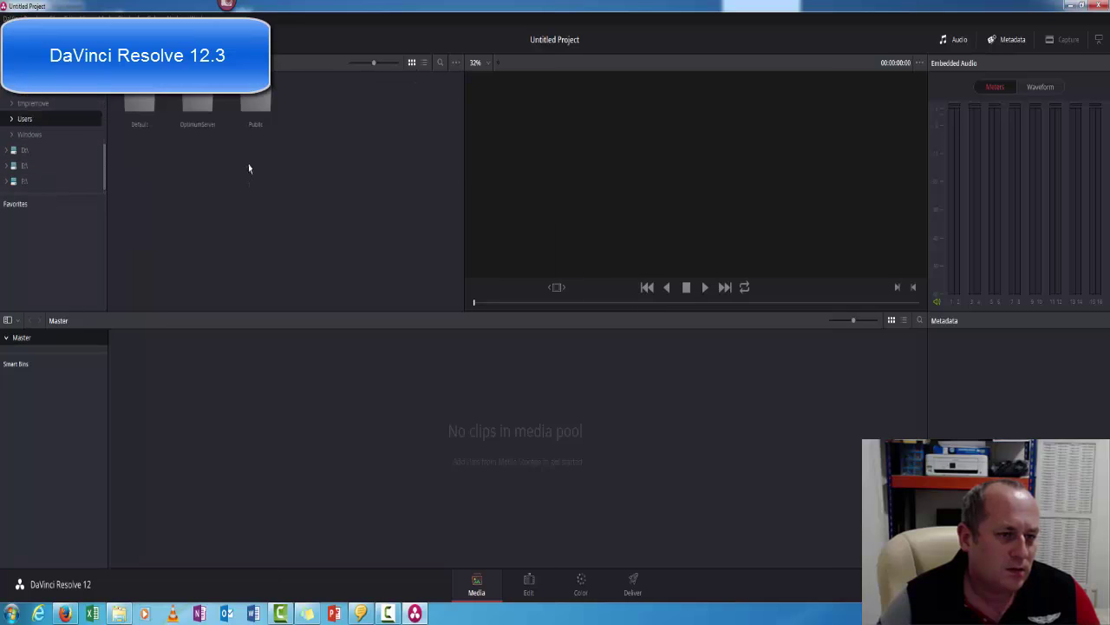
pyautogui.doubleClick(198, 108)
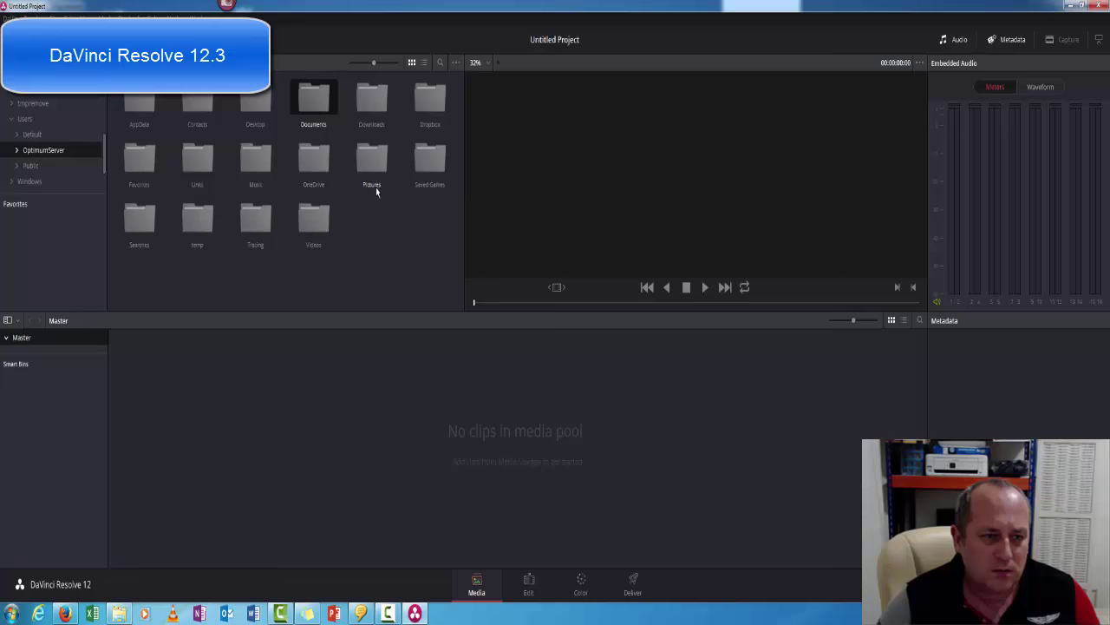
# Open Videos and its empty Roblox folder, then restore the Resolve window from maximized.
pyautogui.doubleClick(314, 219)
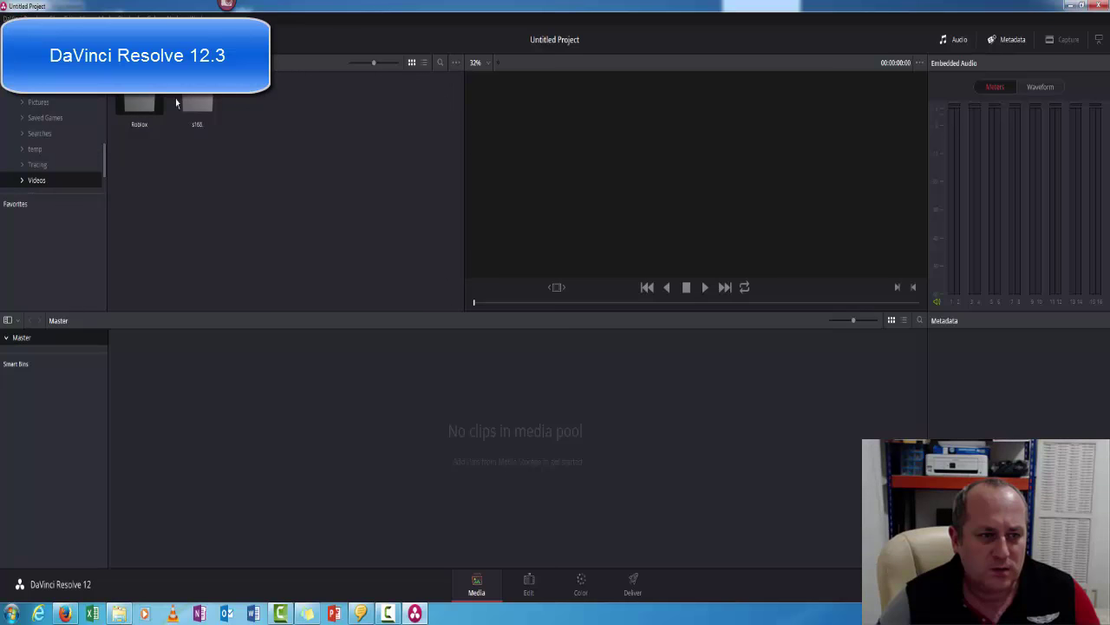
pyautogui.doubleClick(144, 103)
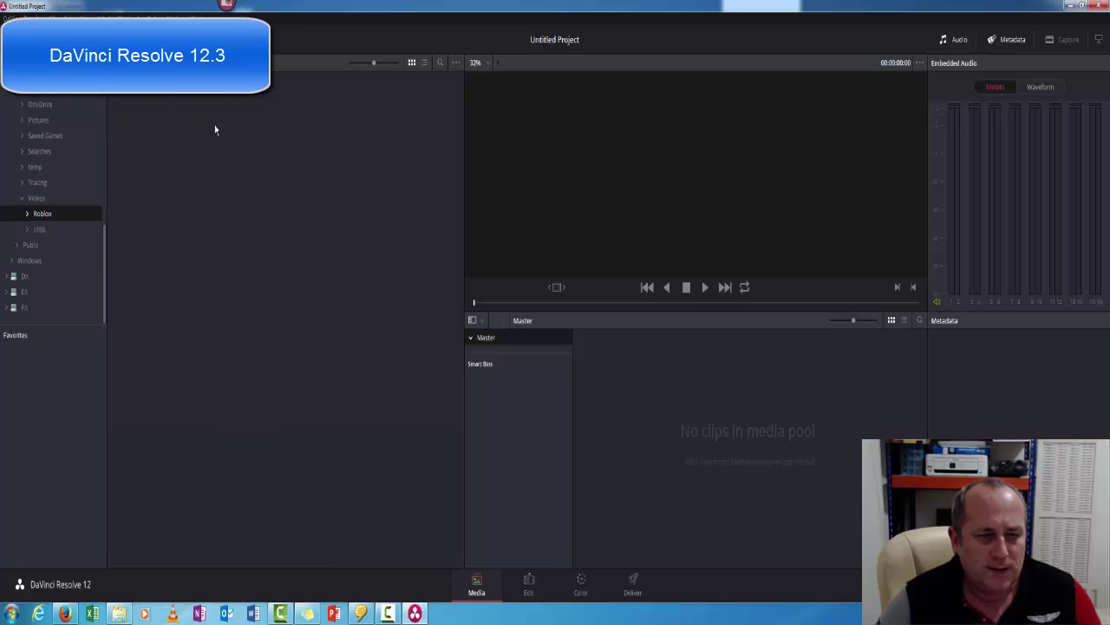
pyautogui.scroll(4, 94, 170)
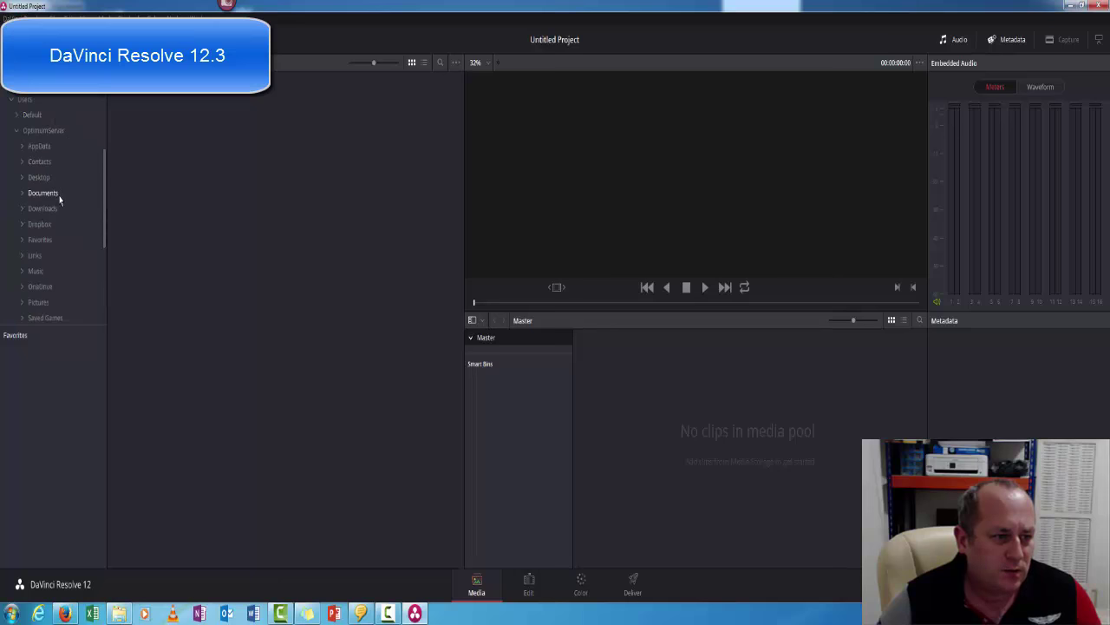
pyautogui.moveTo(416, 4); pyautogui.dragTo(691, 44)
# Minimize Camtasia and move the Resolve window aside, then back over the desktop.
pyautogui.click(1071, 6)
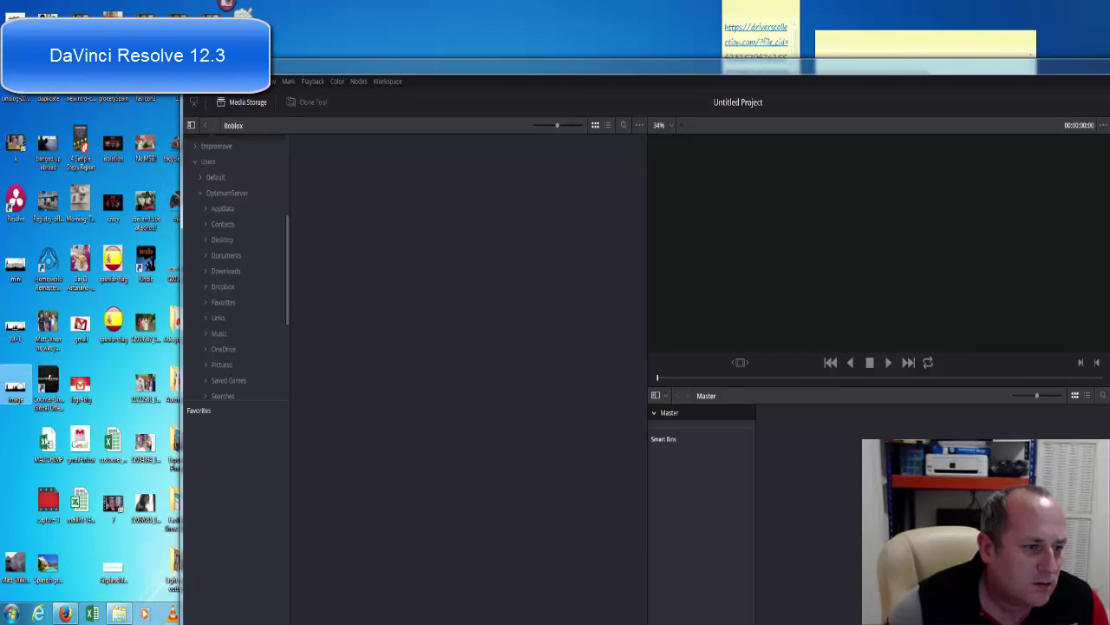
pyautogui.moveTo(326, 67); pyautogui.dragTo(452, 33)
pyautogui.click(291, 97)
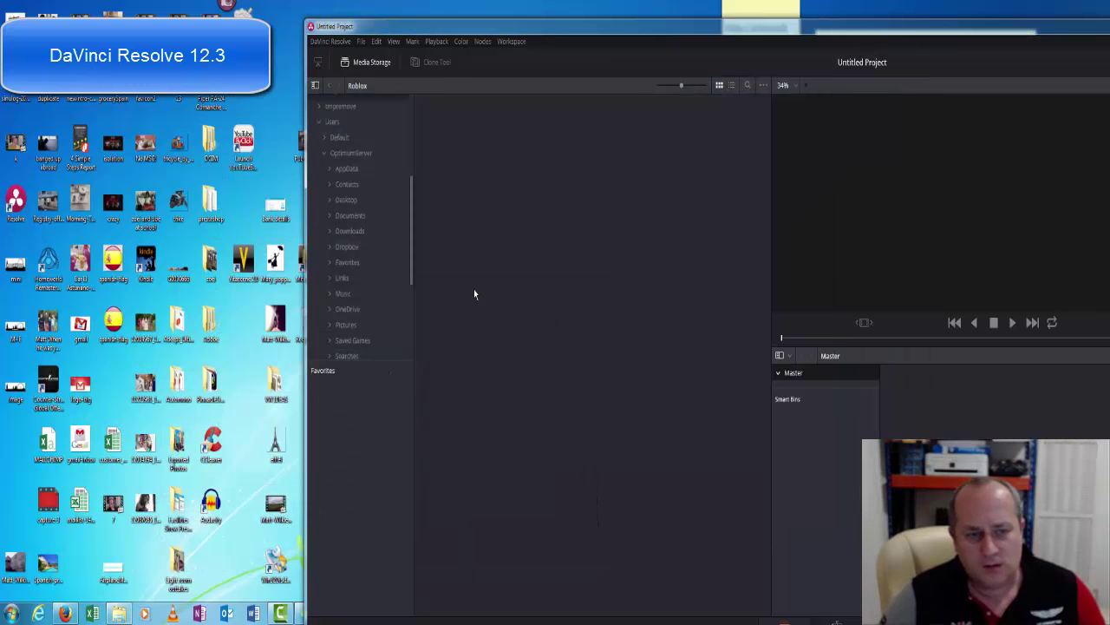
pyautogui.moveTo(412, 254); pyautogui.dragTo(410, 156)
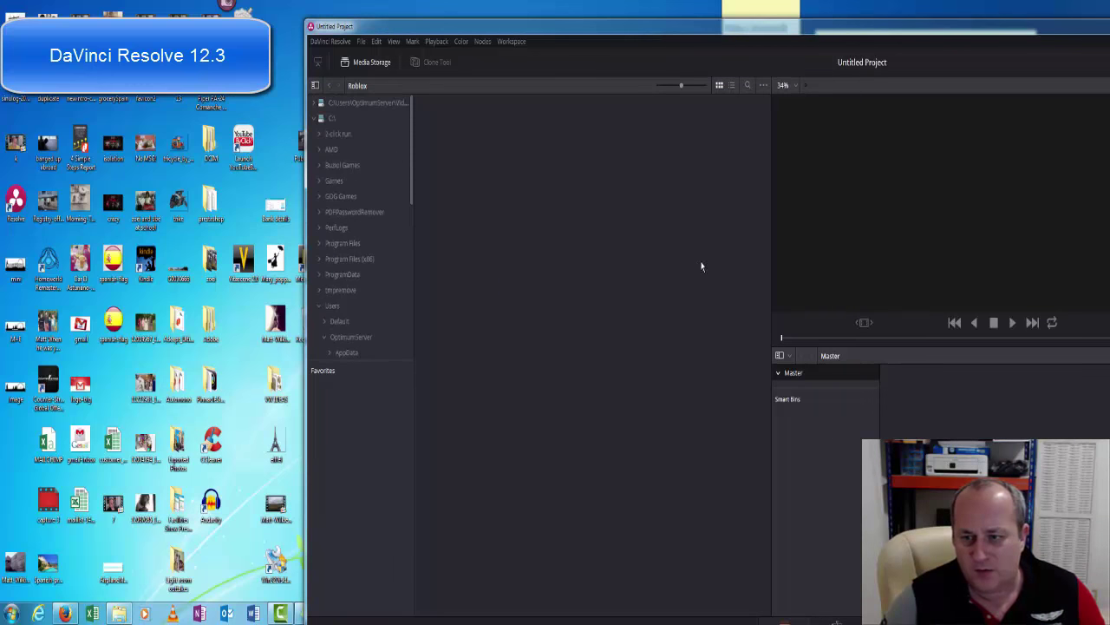
pyautogui.moveTo(274, 505); pyautogui.dragTo(351, 503)
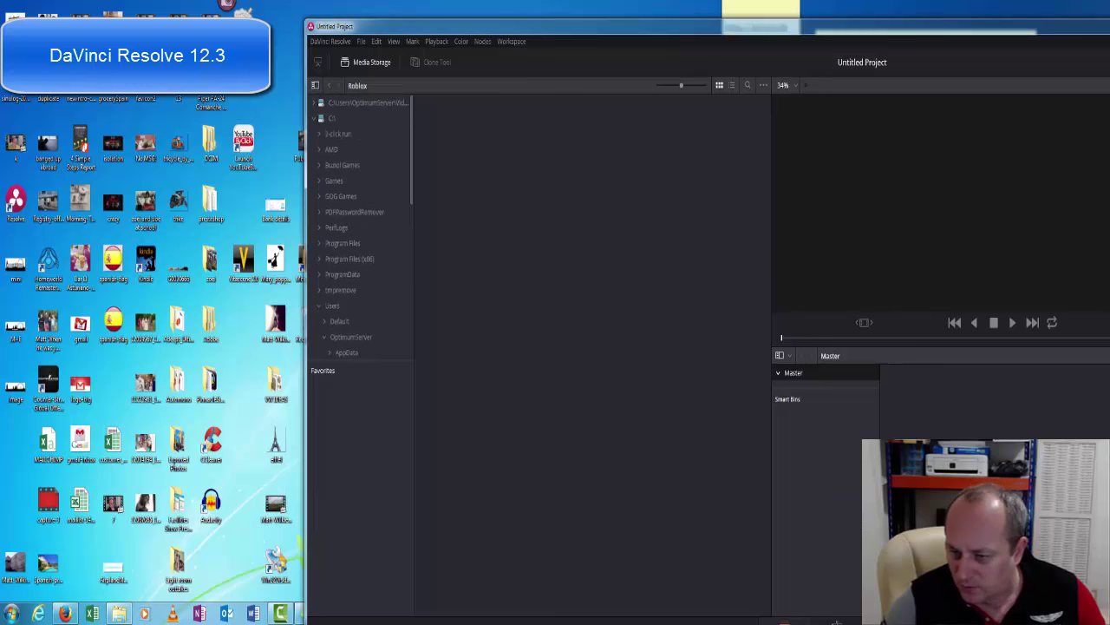
pyautogui.moveTo(889, 33); pyautogui.dragTo(549, 7)
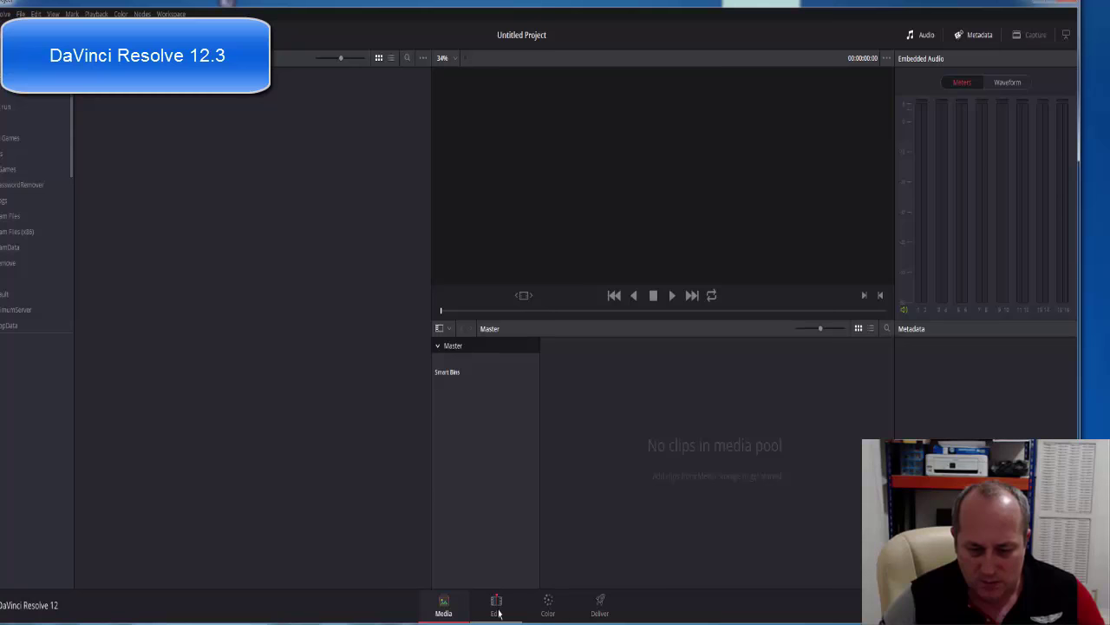
# Leave Resolve restored and shifted right, dismissing the Media Pool menu without adding a bin.
pyautogui.click(1053, 5)
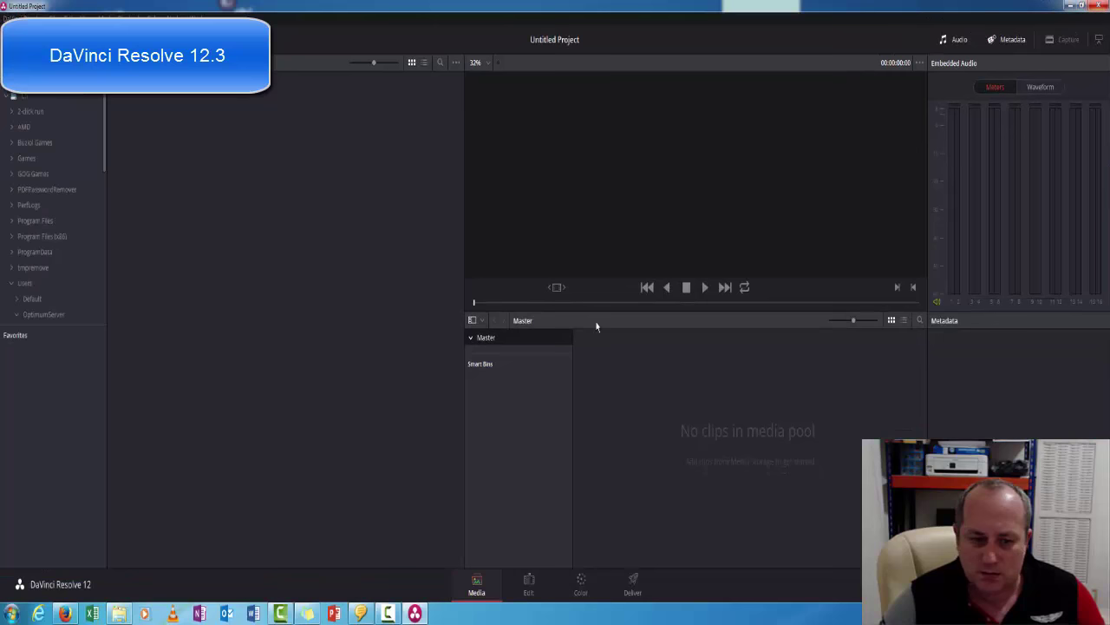
pyautogui.click(1083, 6)
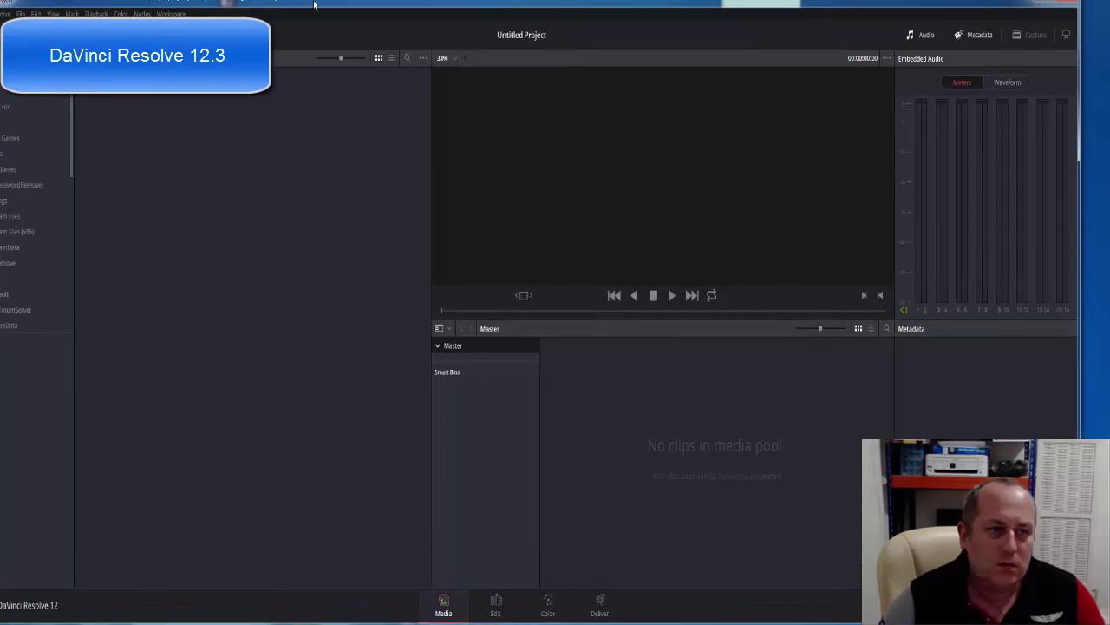
pyautogui.click(1049, 5)
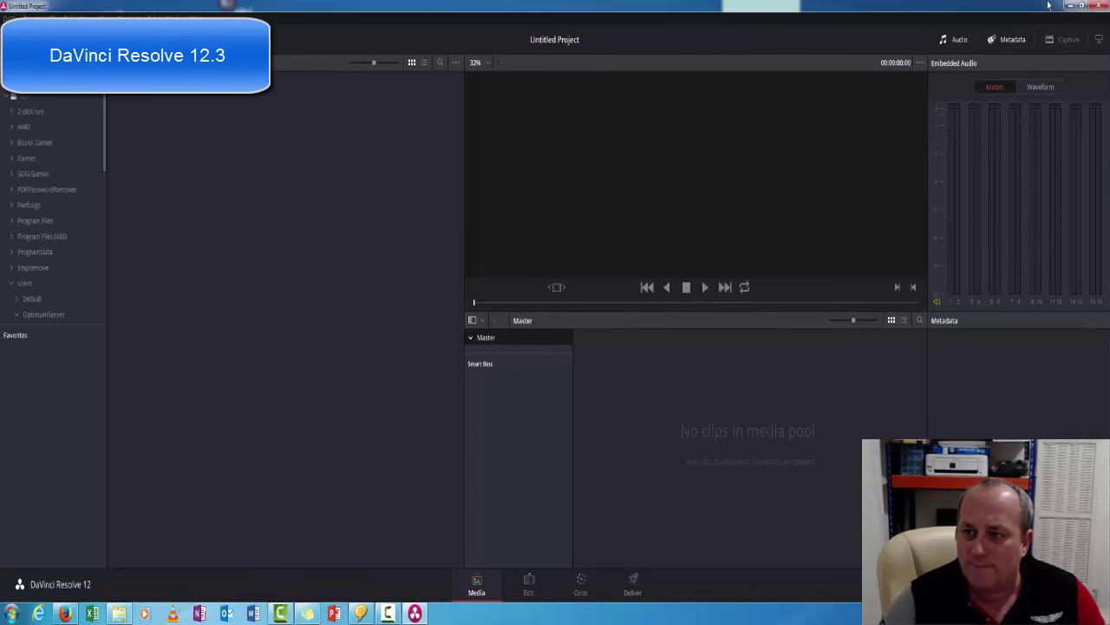
pyautogui.click(1080, 6)
pyautogui.moveTo(40, 4); pyautogui.dragTo(438, 29)
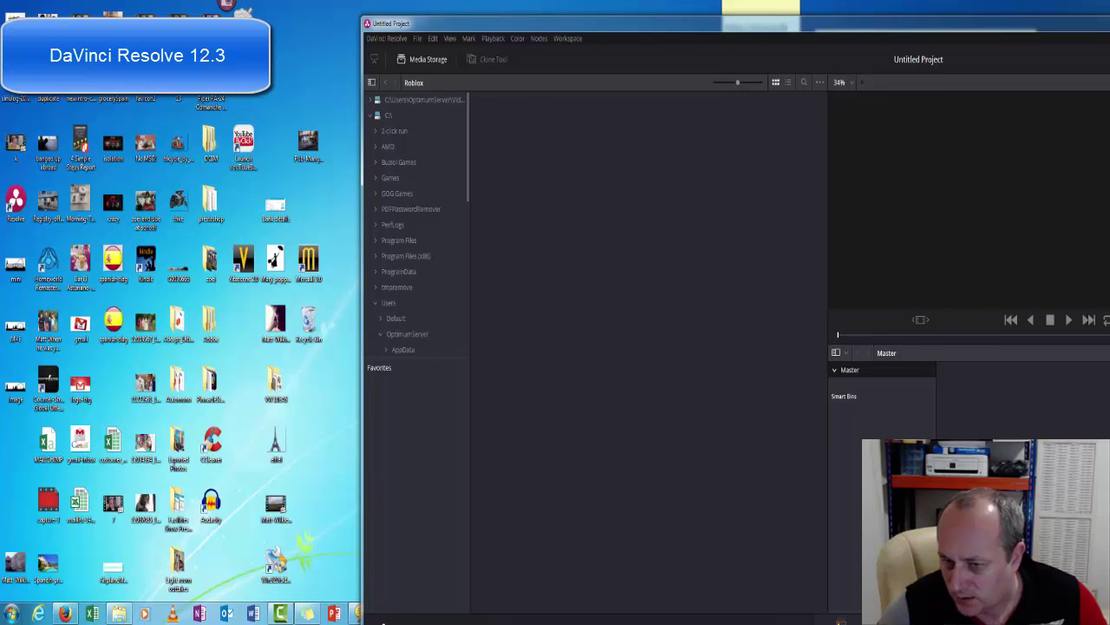
pyautogui.rightClick(887, 423)
pyautogui.press('Escape')
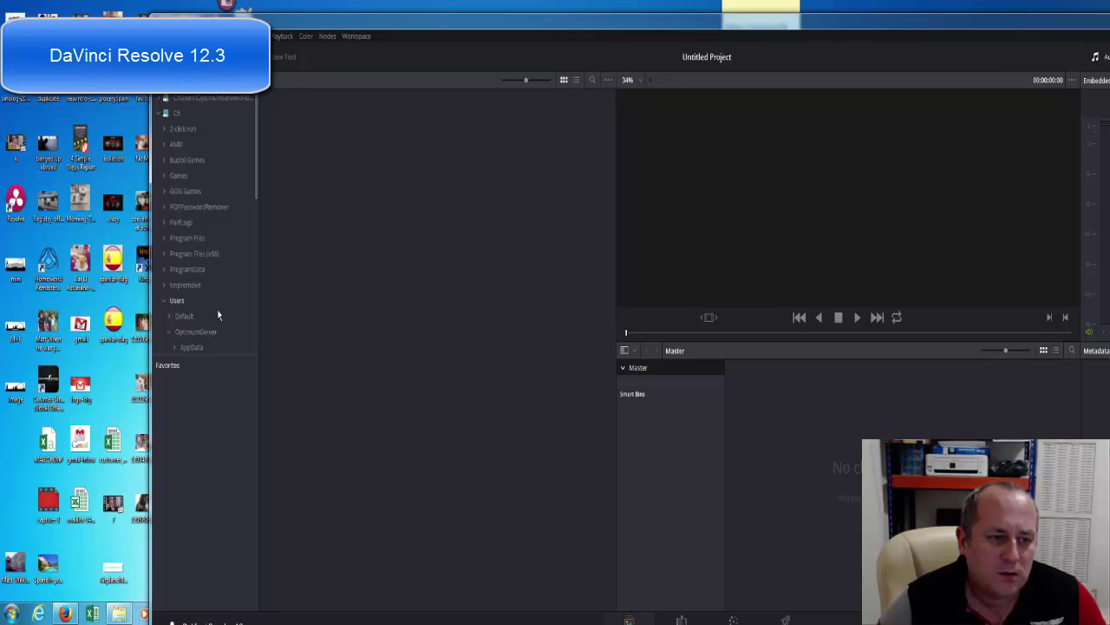
# Browse to Pictures, play and stop 20150912_165228.mp4, then maximize the Resolve window.
pyautogui.click(206, 334)
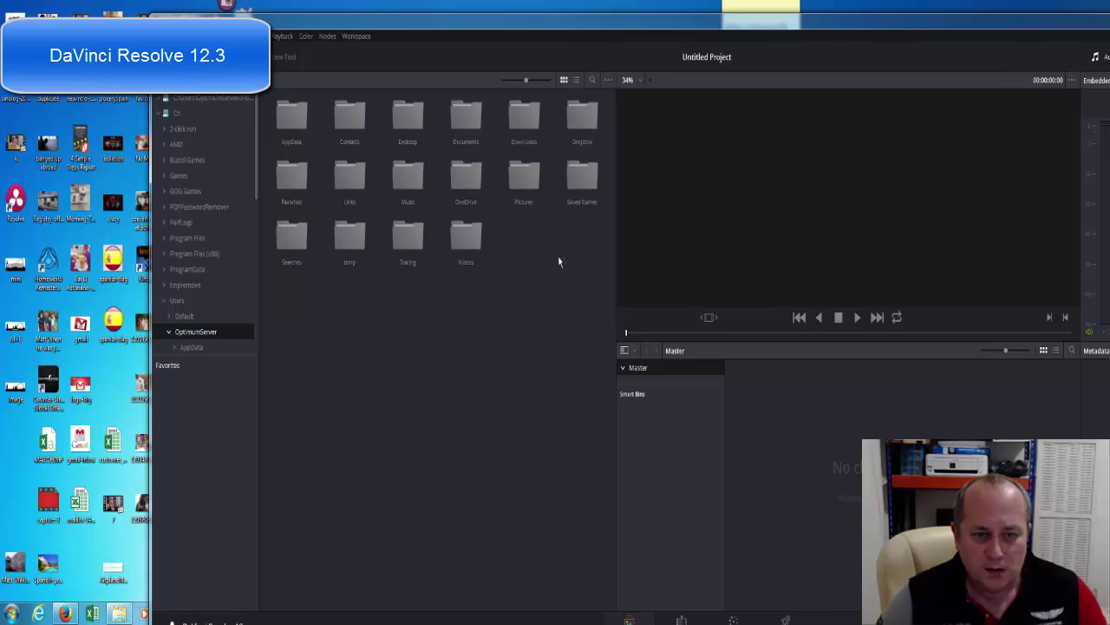
pyautogui.doubleClick(529, 189)
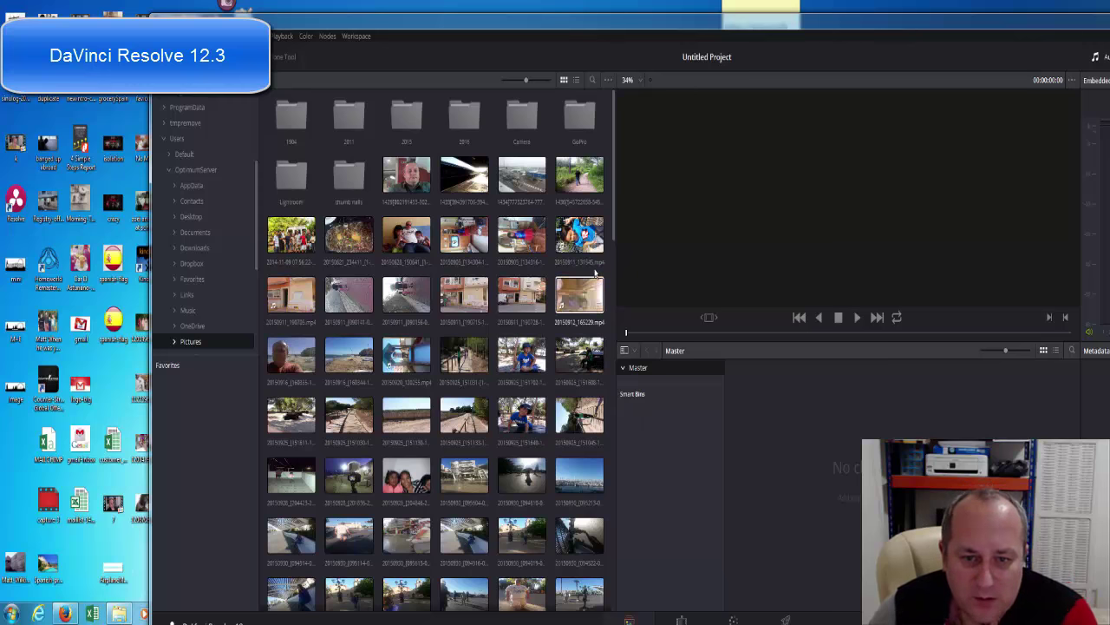
pyautogui.click(583, 293)
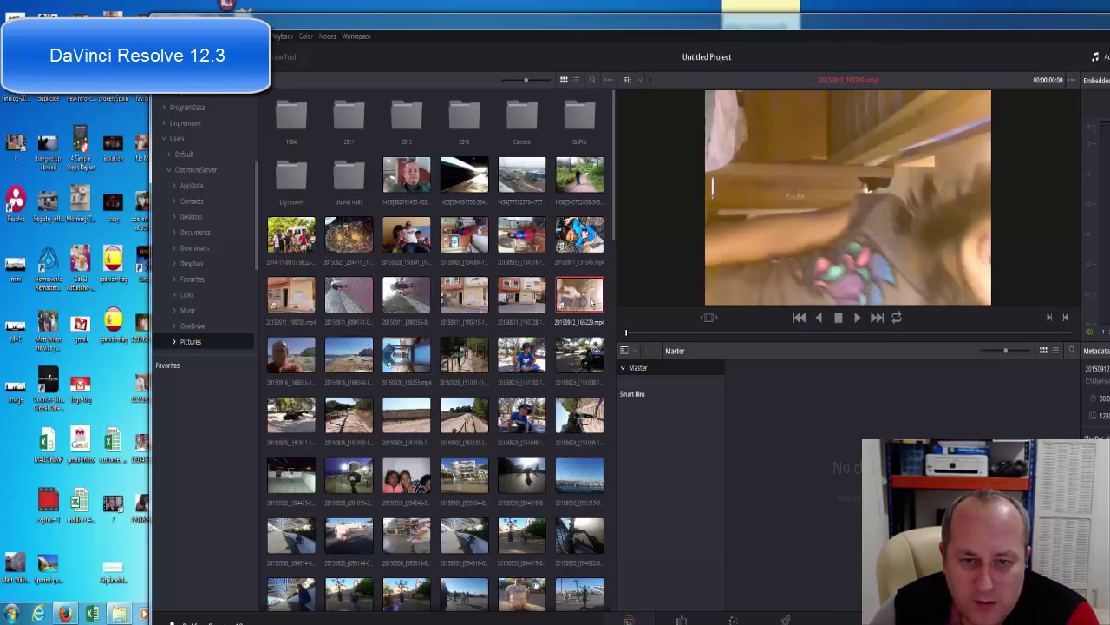
pyautogui.click(856, 319)
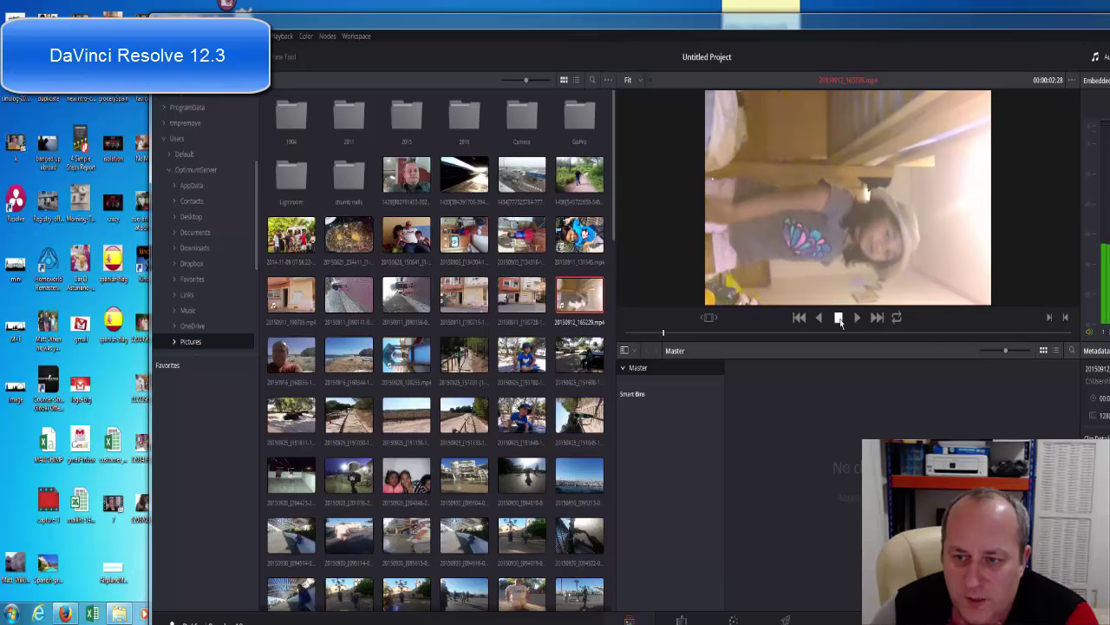
pyautogui.click(840, 318)
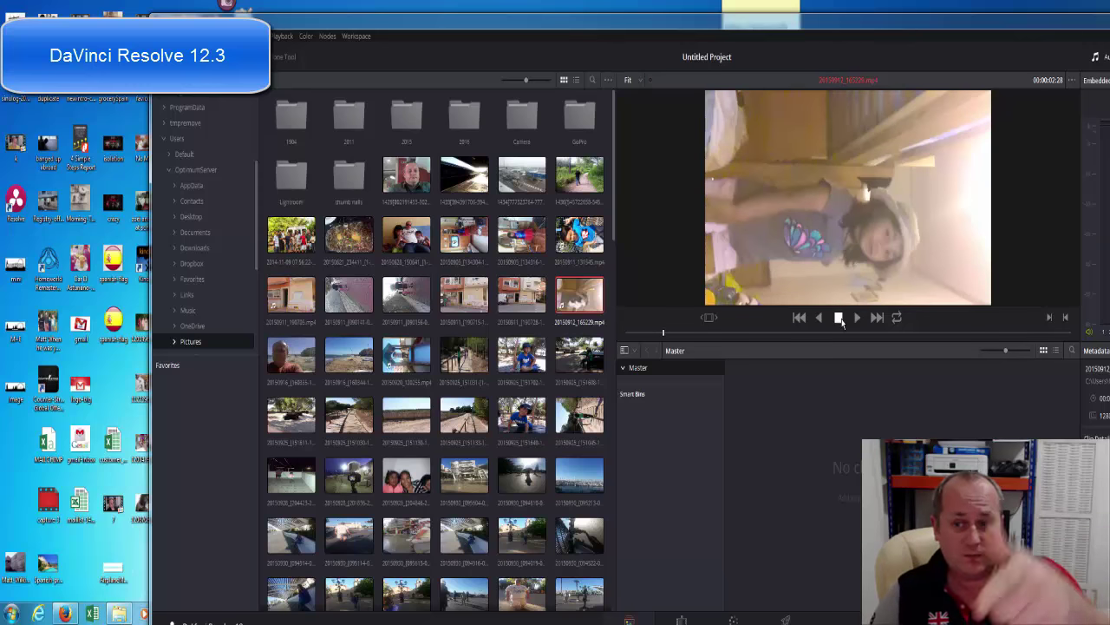
pyautogui.doubleClick(748, 26)
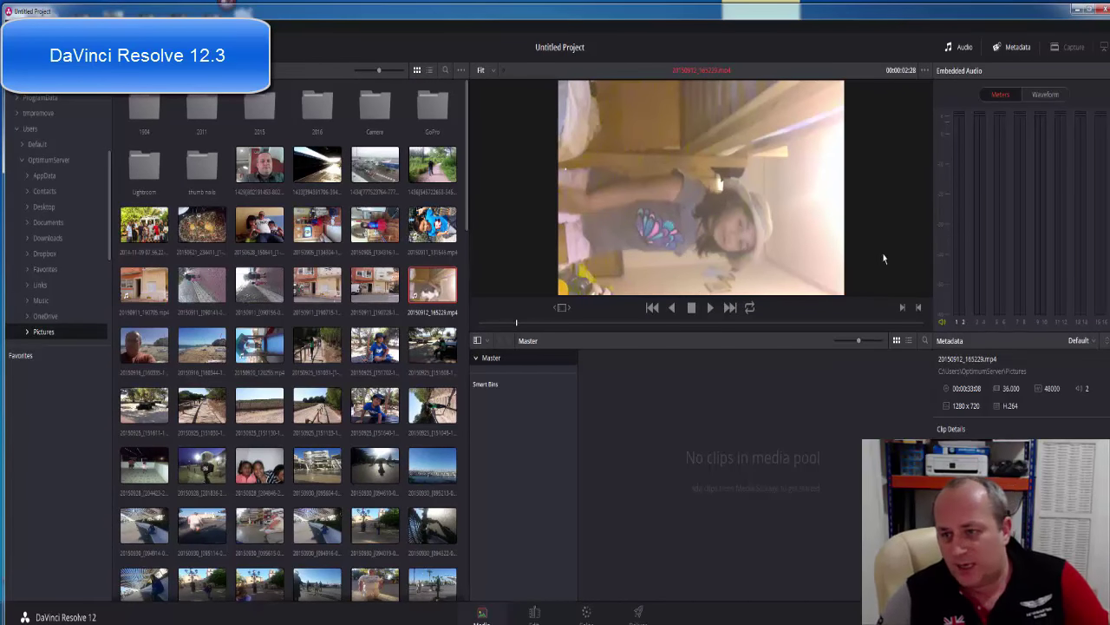
pyautogui.doubleClick(839, 17)
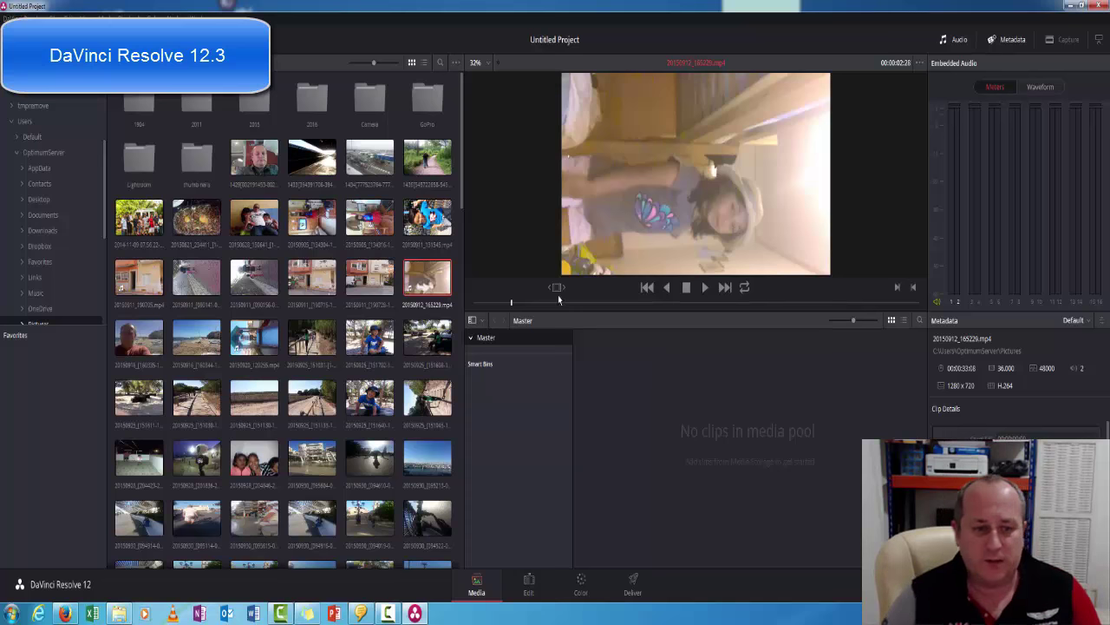
# Load 20150911_131545.mp4 into the viewer and play it.
pyautogui.click(427, 216)
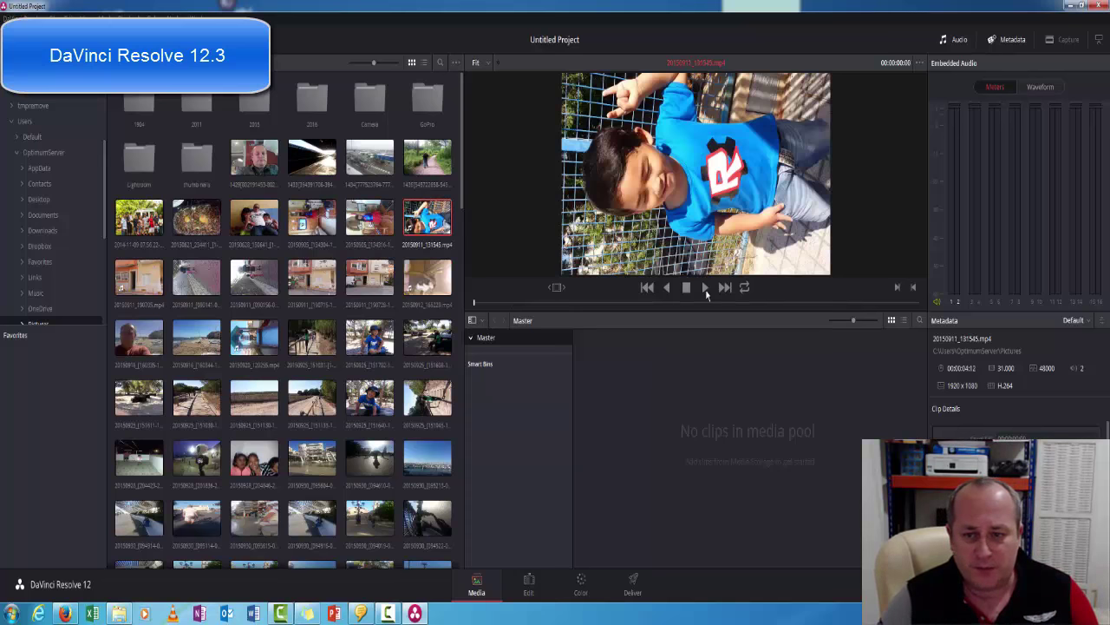
pyautogui.press('space')
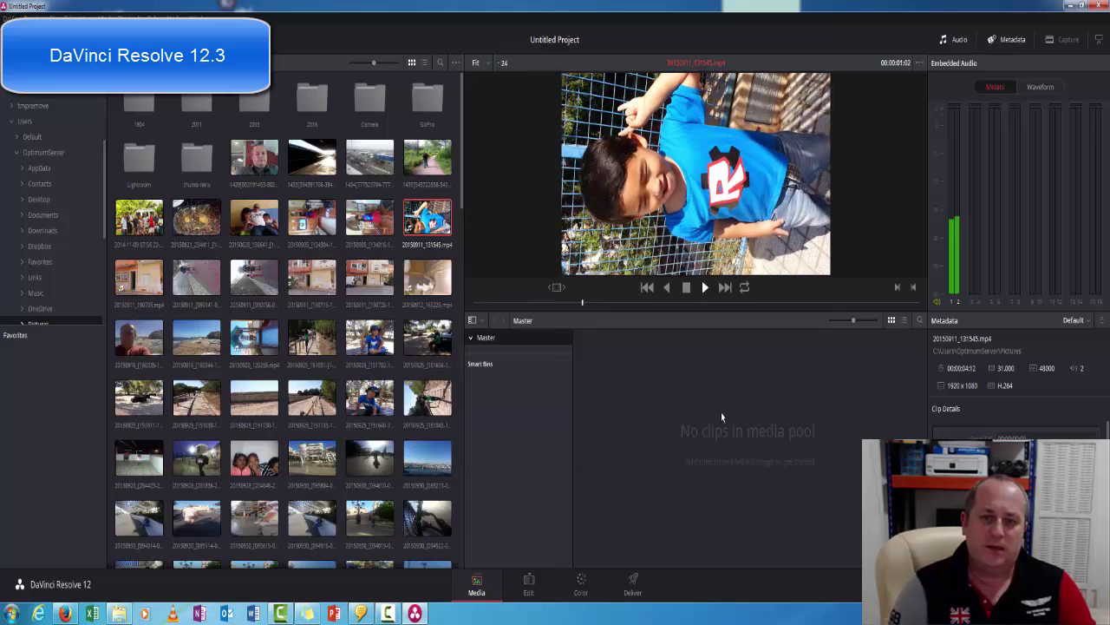